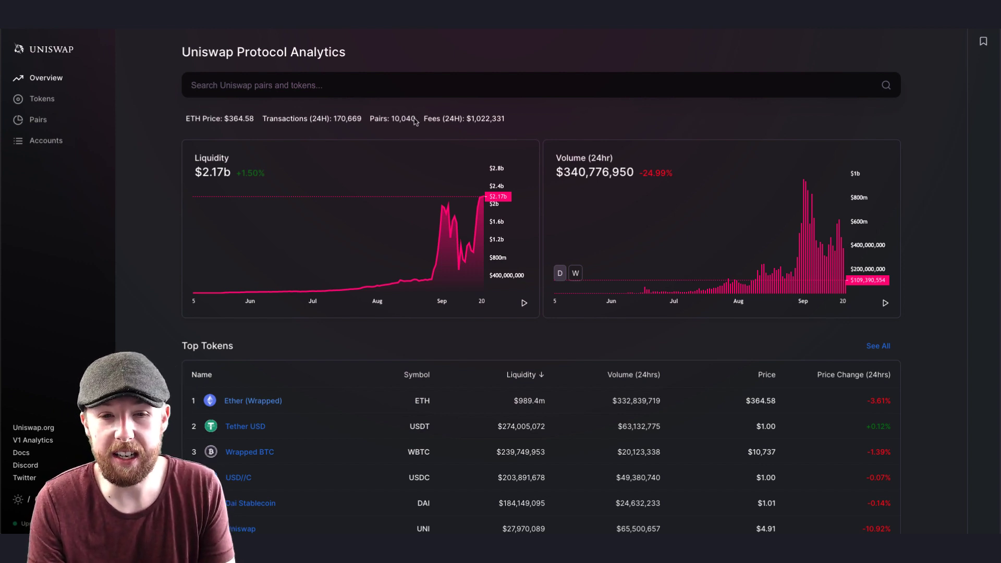
Review the Top Tokens list on the analytics overview and open the yearn.finance (YFI) token page
scroll(281, 264, "down", 2)
scroll(354, 453, "down", 1)
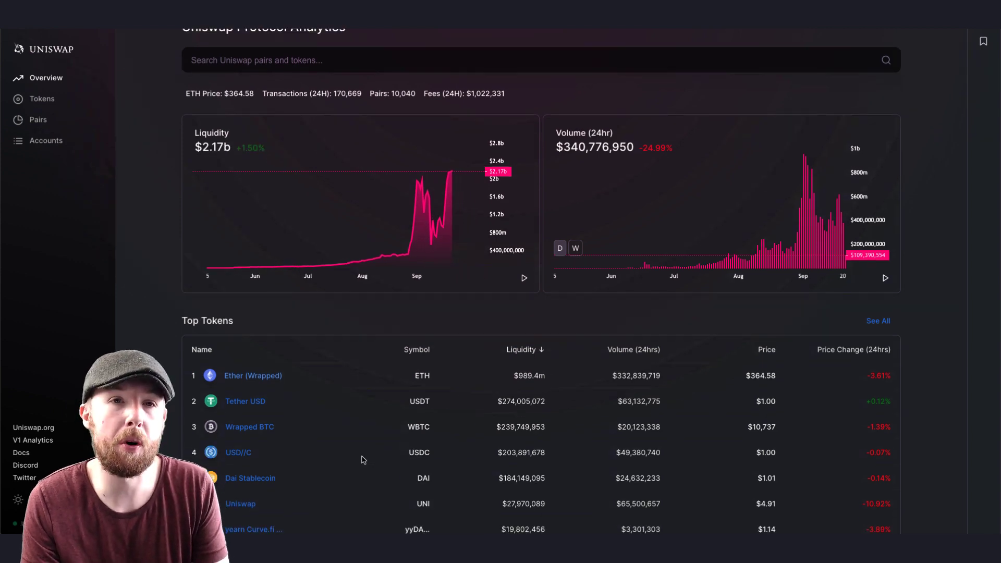
scroll(349, 468, "down", 1)
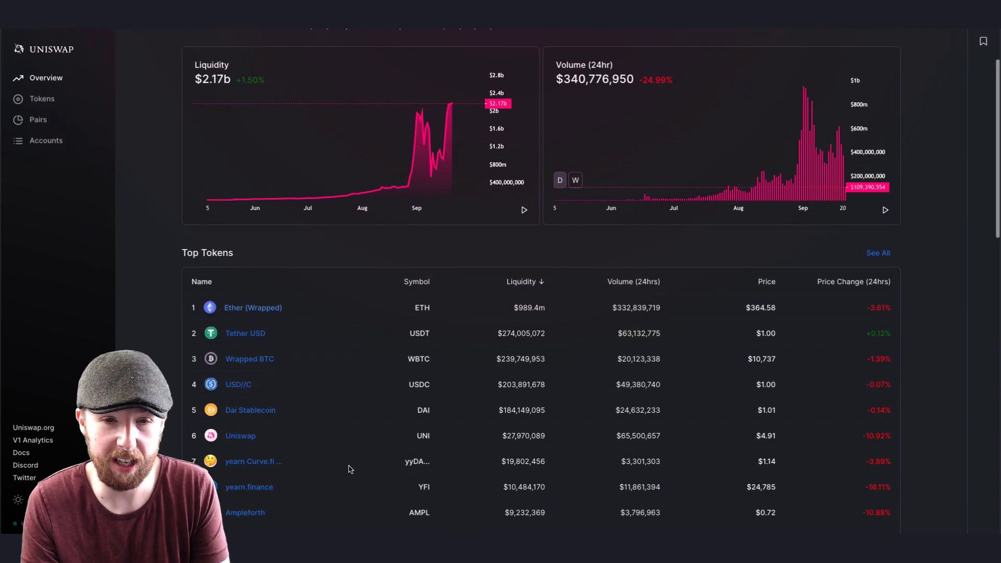
left_click(250, 487)
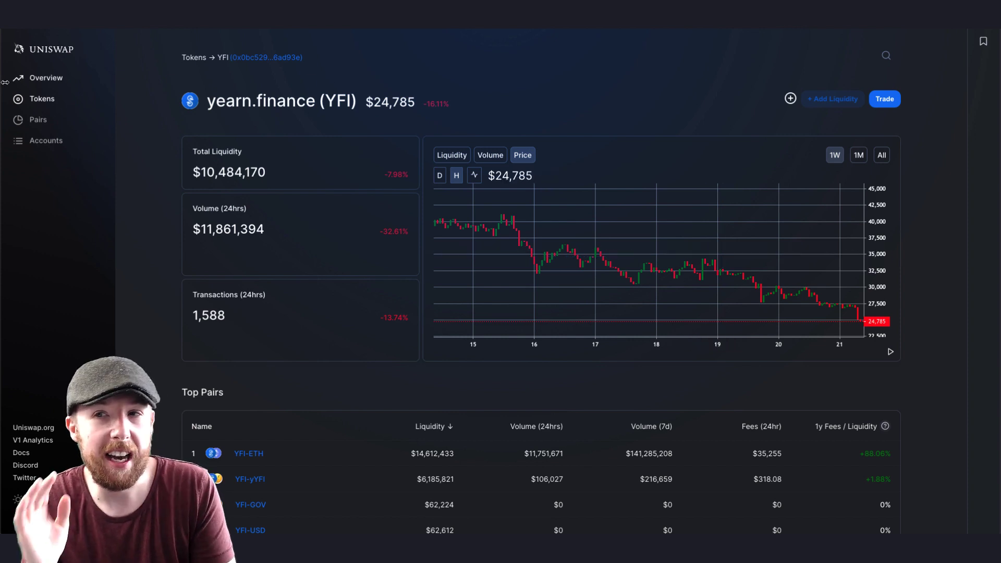
Return to the protocol overview and look through the Top Pairs ranking
left_click(49, 80)
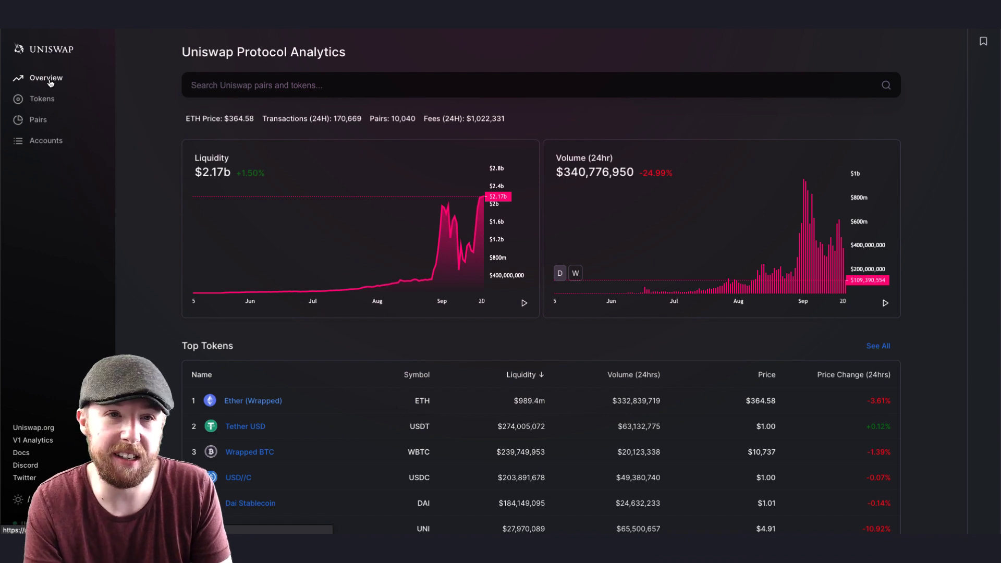
left_click(41, 123)
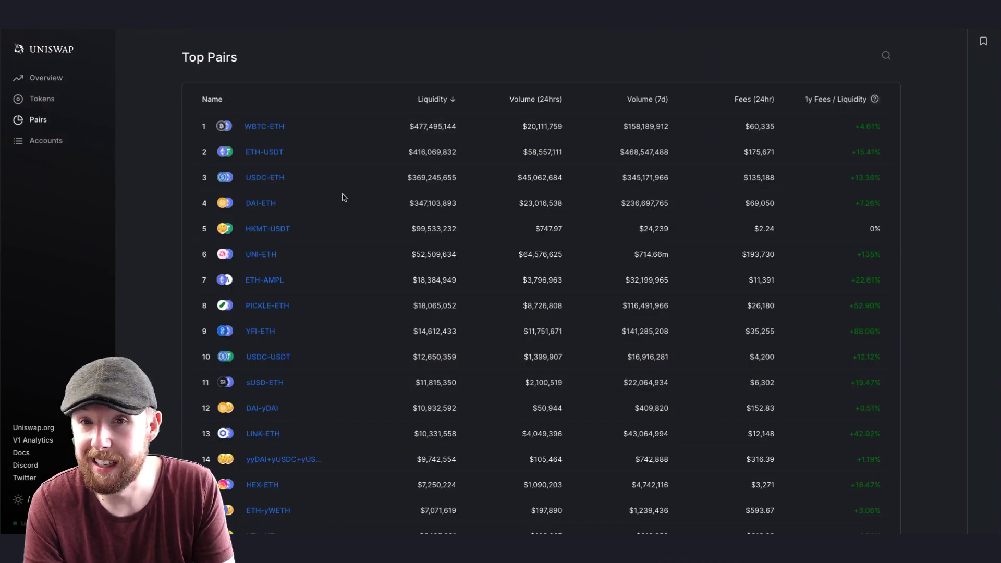
scroll(344, 194, "up", 1)
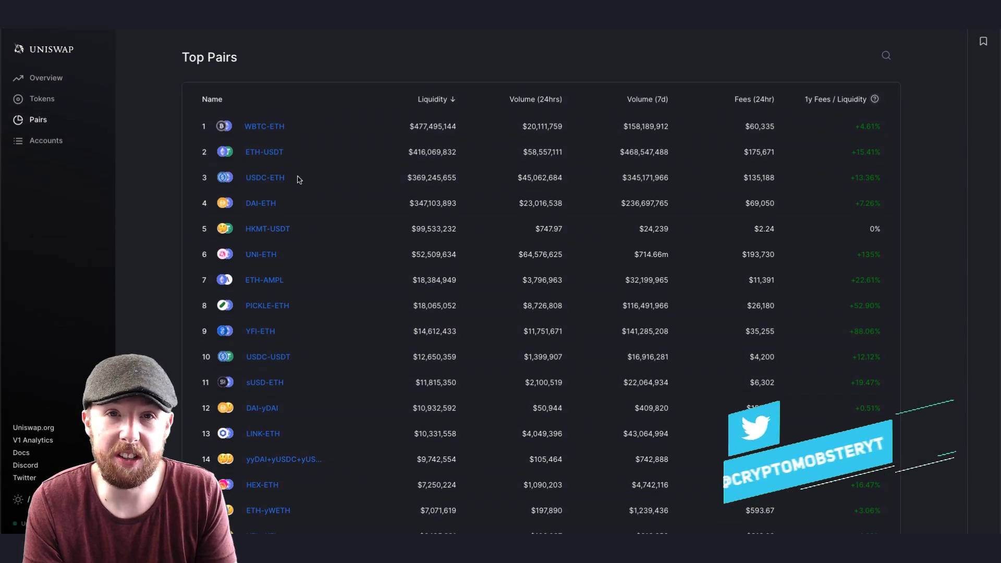
scroll(283, 168, "down", 1)
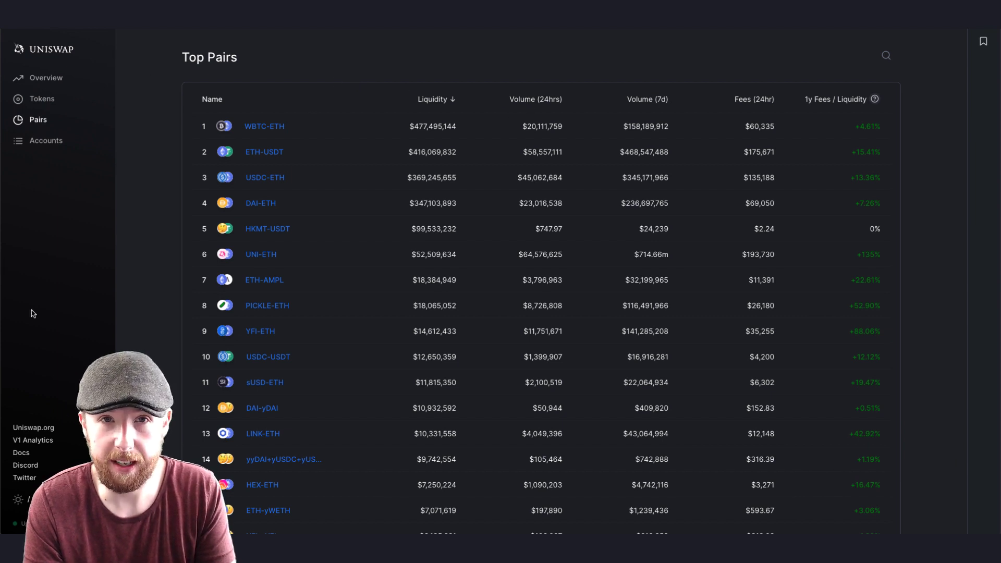
Go to the Uniswap.org homepage and launch the Uniswap app
left_click(51, 430)
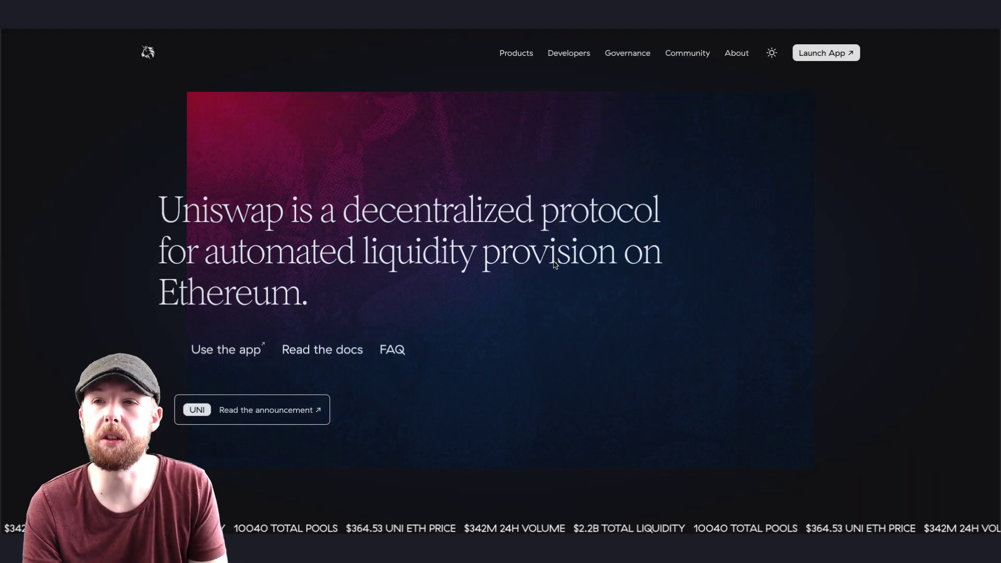
left_click(834, 53)
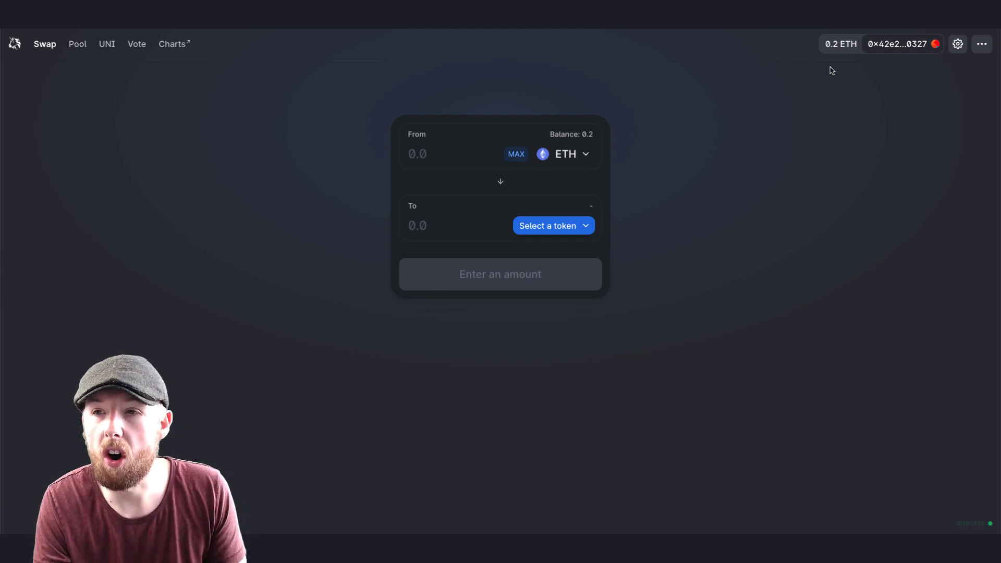
View the connected wallet's address record on Etherscan, then return to the app and close the account details
left_click(902, 46)
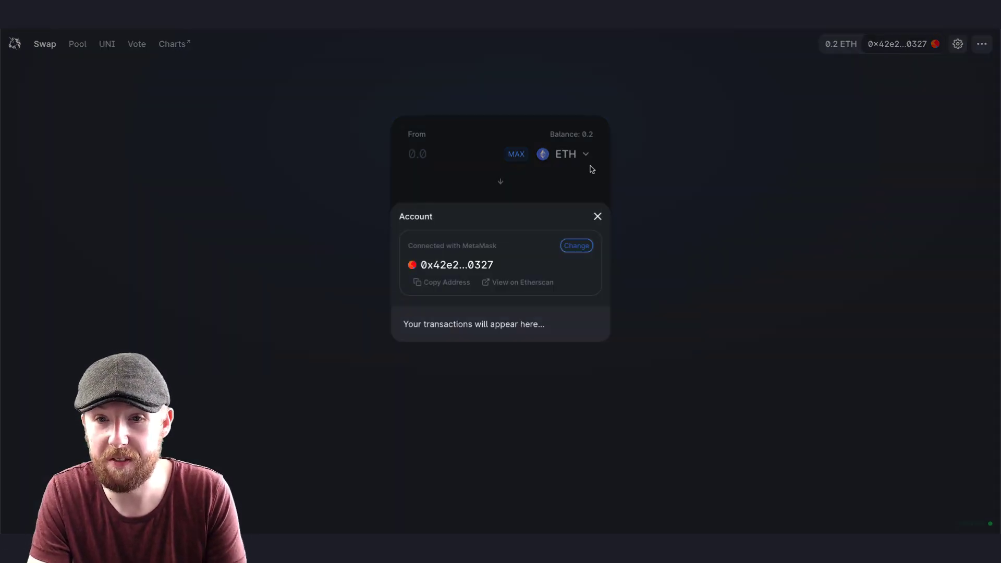
left_click(498, 281)
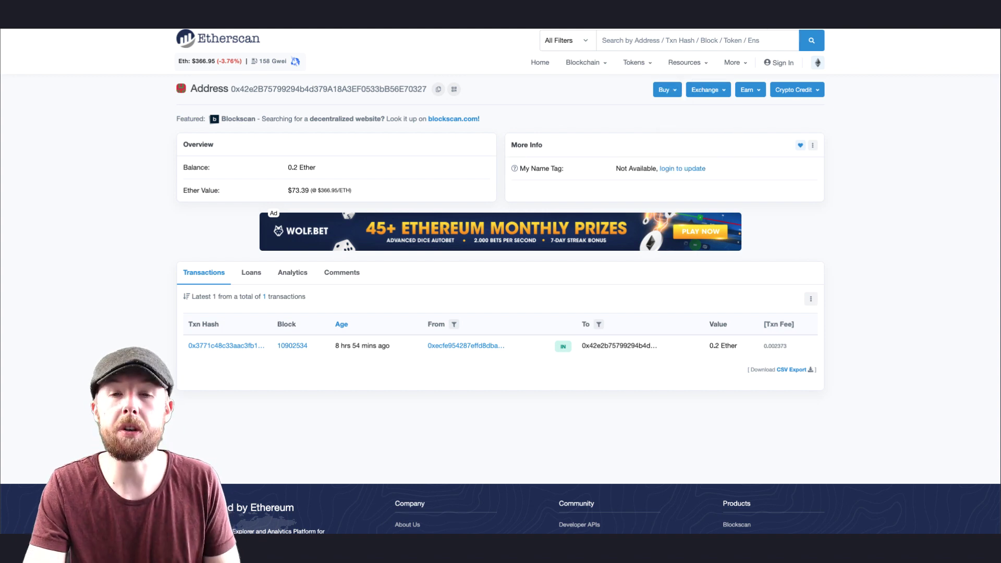
key("ctrl+w")
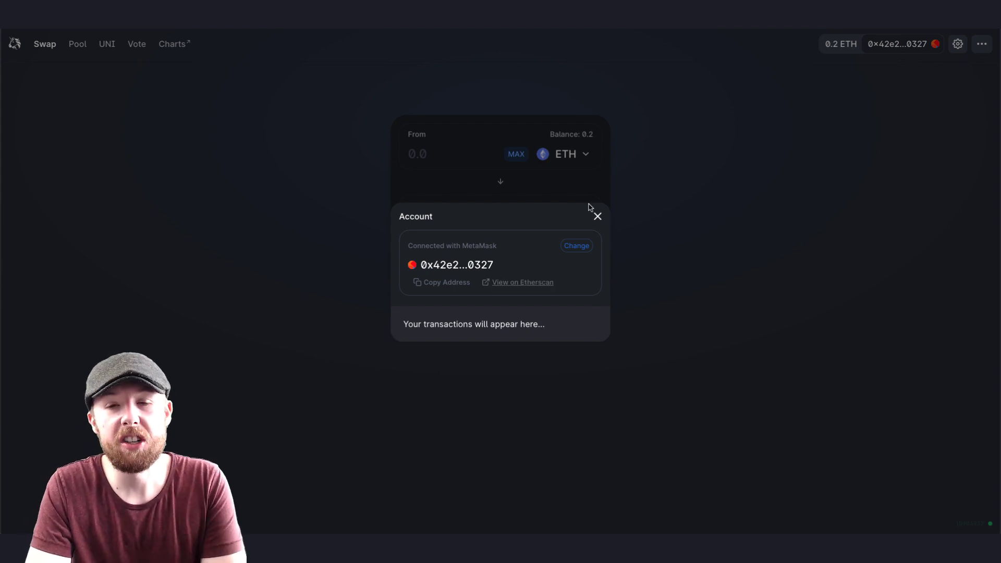
left_click(598, 217)
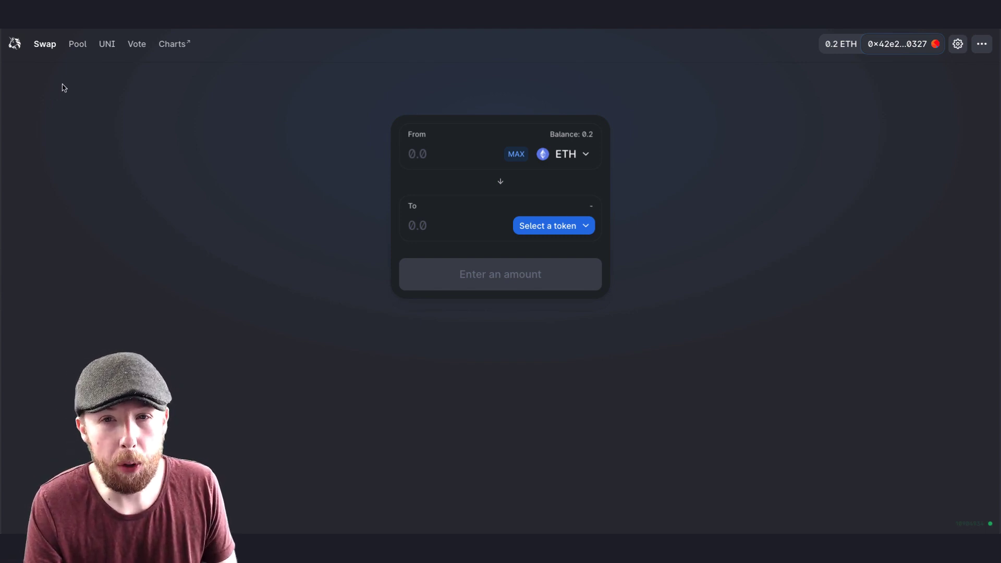
Try setting up a liquidity deposit pairing the maximum 0.19 ETH with USDT, then leave without supplying it
left_click(78, 45)
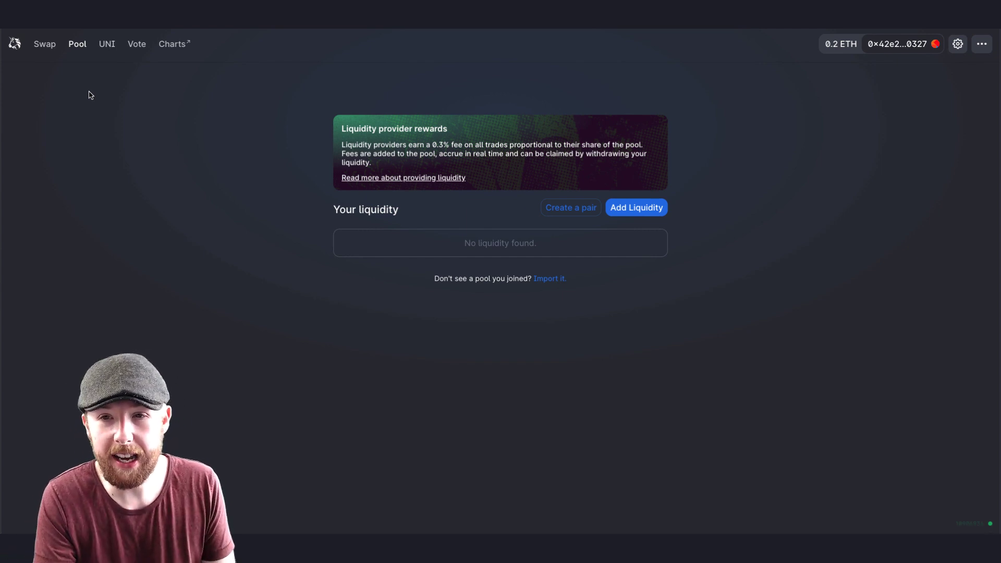
left_click(646, 207)
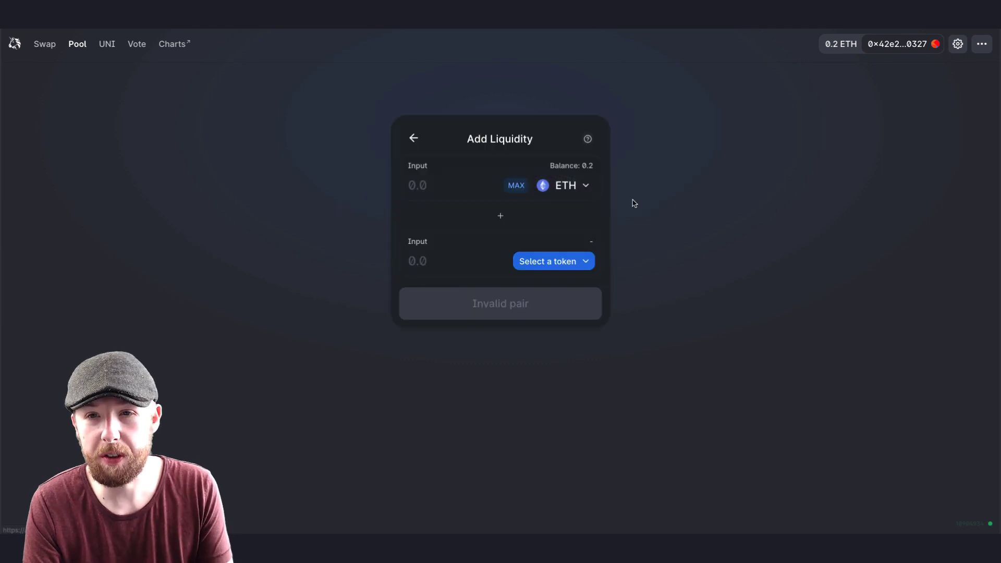
left_click(508, 184)
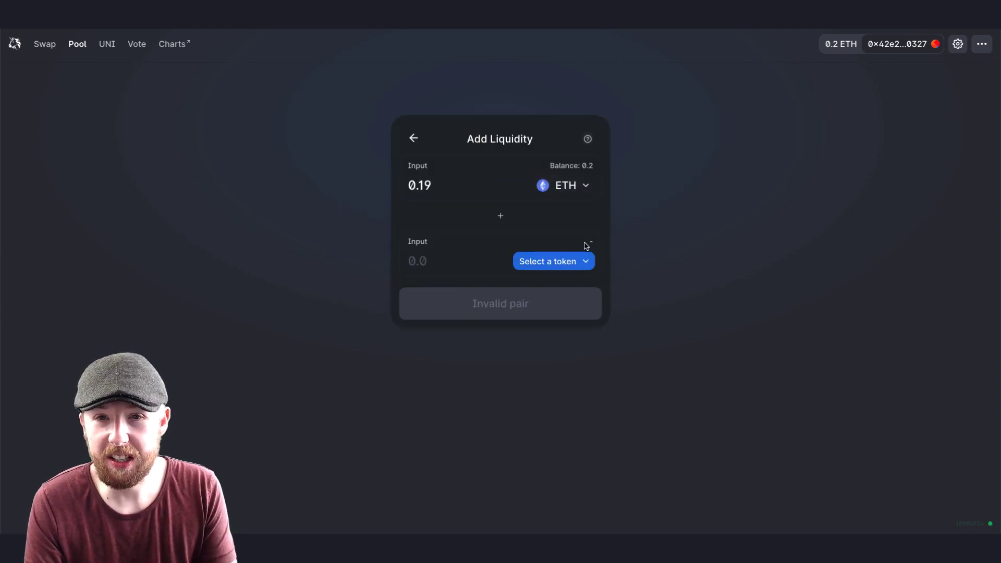
left_click(578, 259)
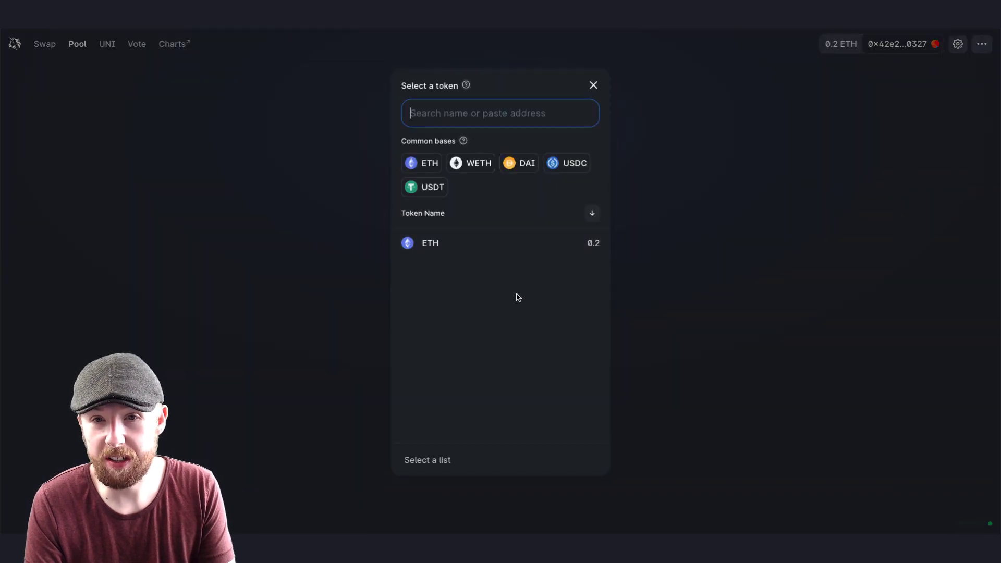
left_click(419, 186)
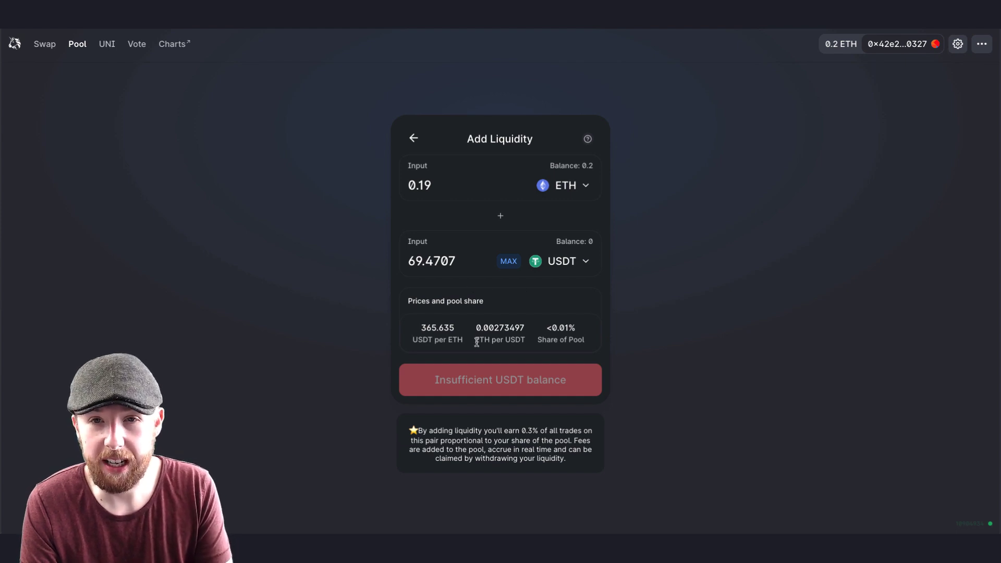
left_click(414, 138)
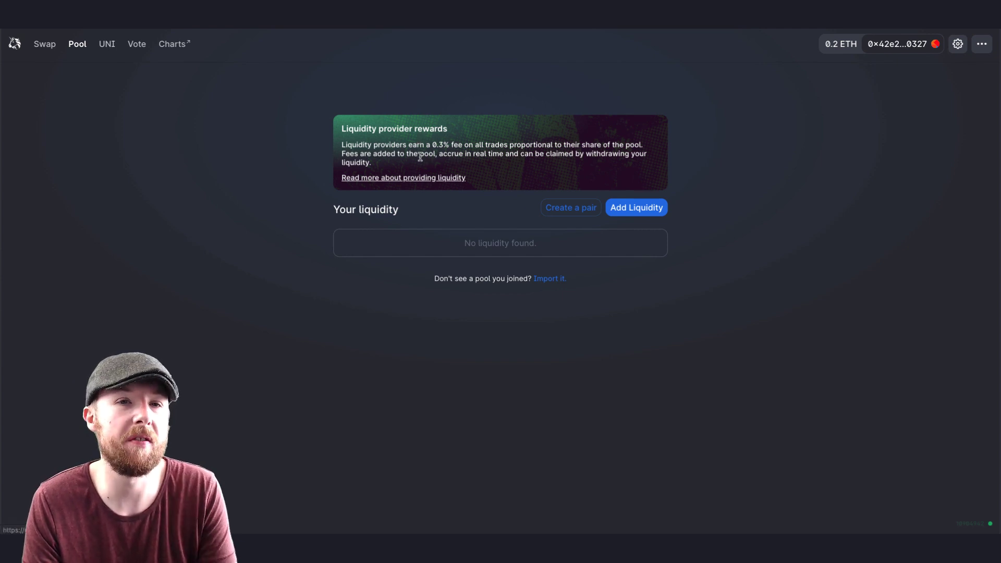
Examine the pools participating in UNI liquidity mining and go back to the swap form
left_click(107, 44)
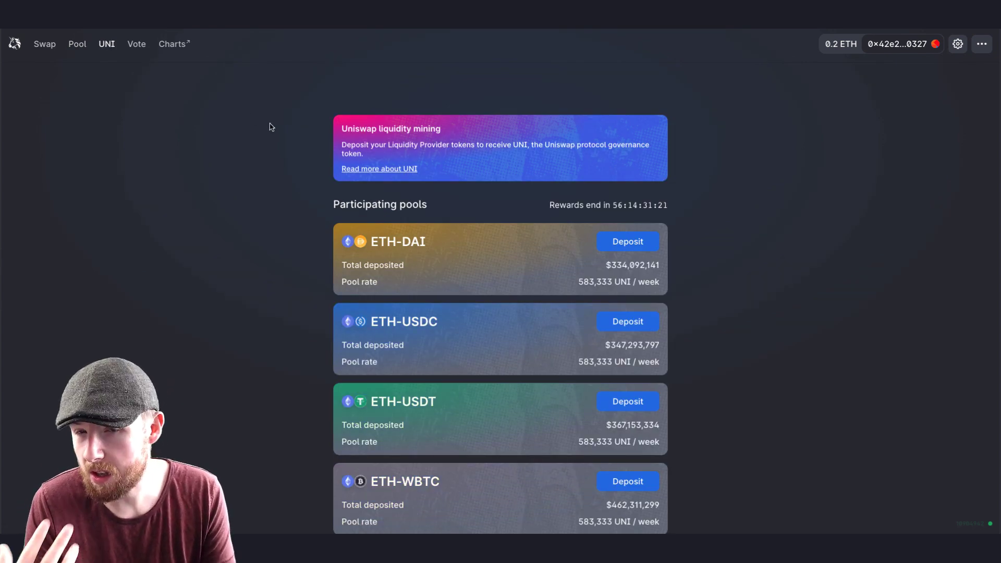
scroll(271, 127, "down", 1)
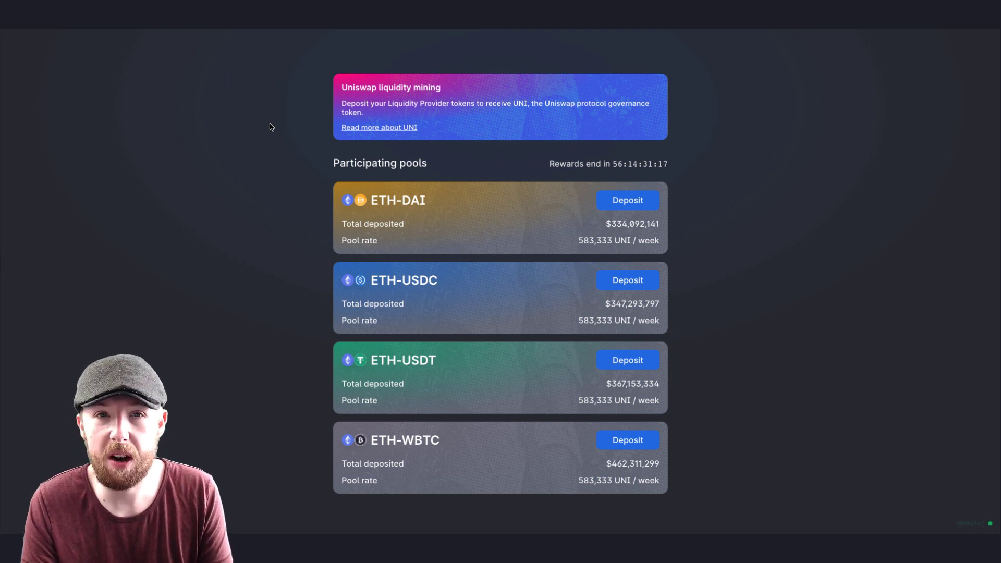
scroll(284, 157, "up", 1)
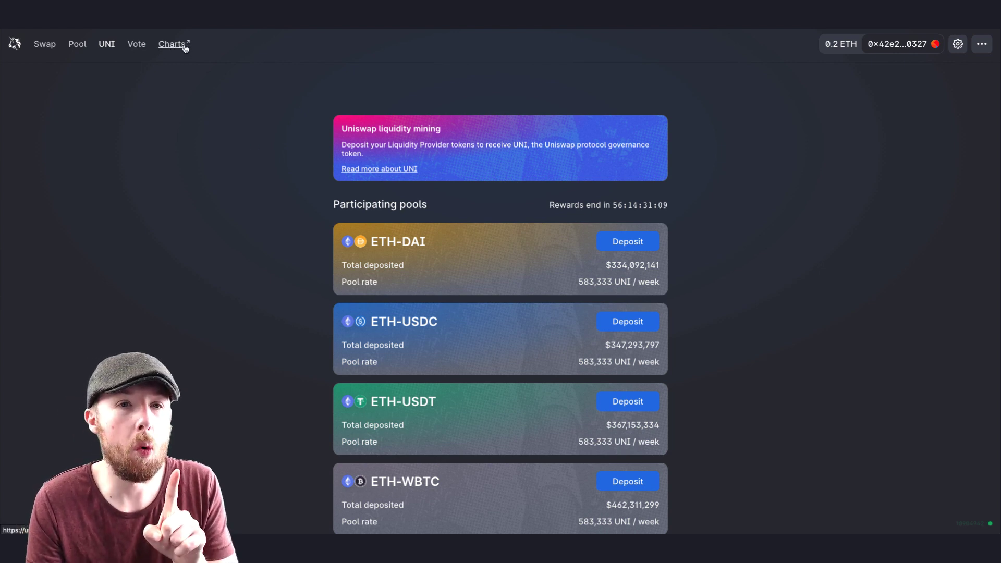
left_click(46, 47)
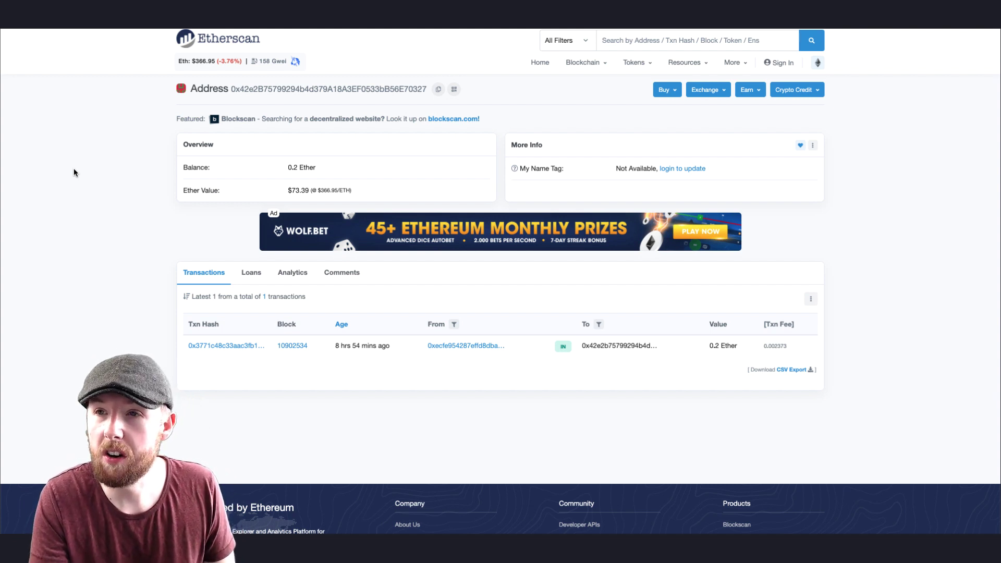
Look up CoinGecko in the browser by entering "coinge" in place of the Etherscan address page
mouse_move(728, 68)
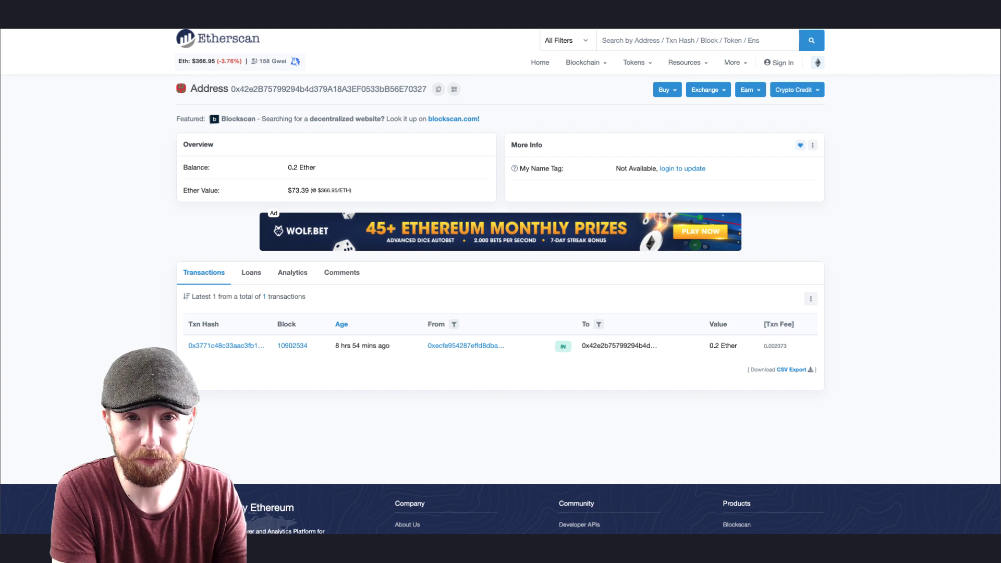
type("coin")
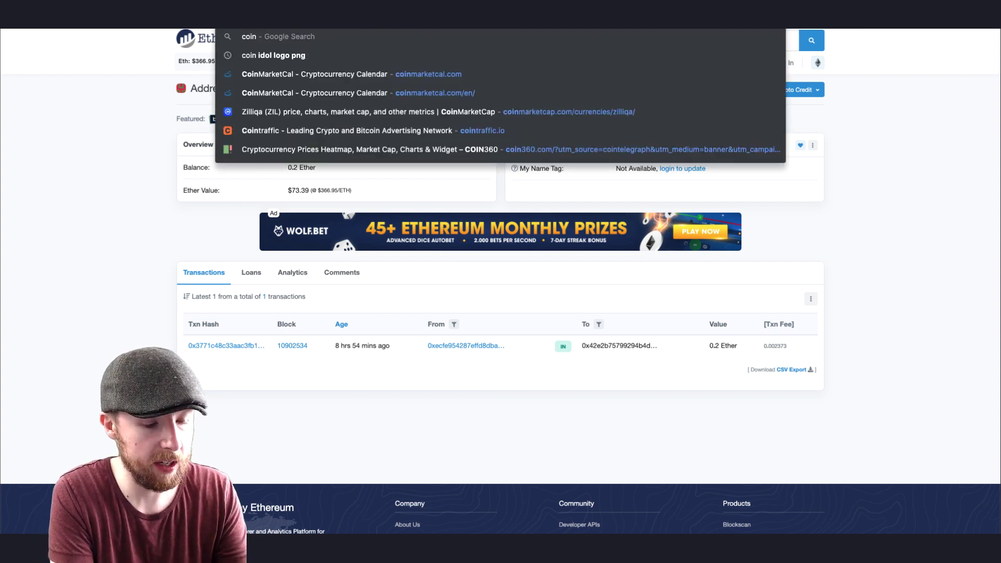
type("ge")
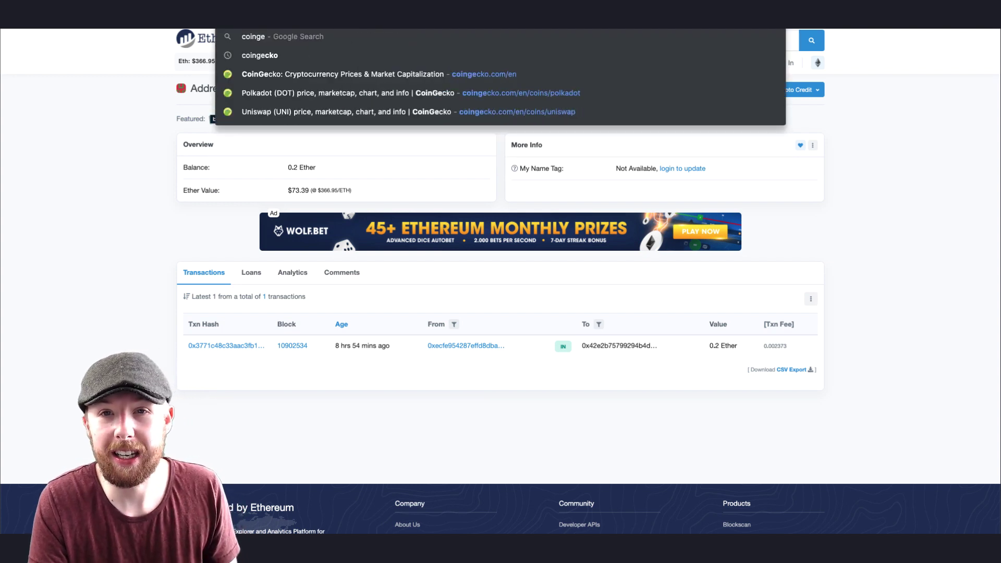
key("Return")
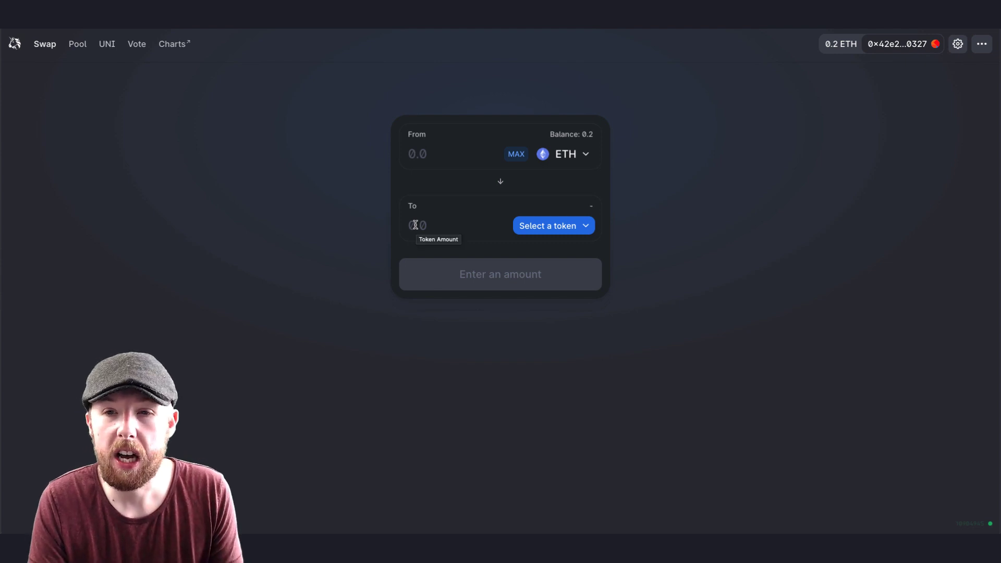
Open the token choice for the swap's receiving side, look through the available token lists, and return without selecting one
left_click(542, 230)
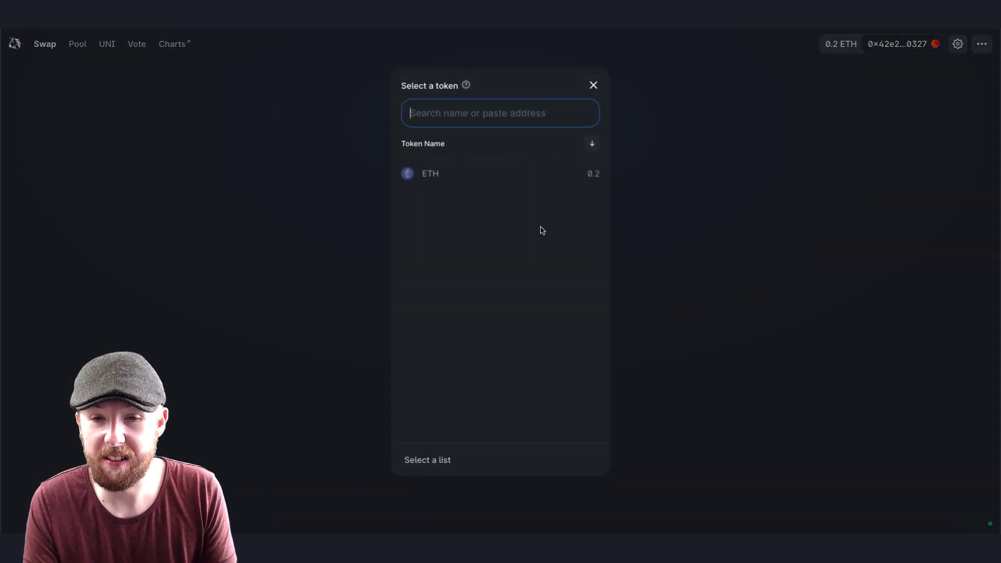
left_click(424, 460)
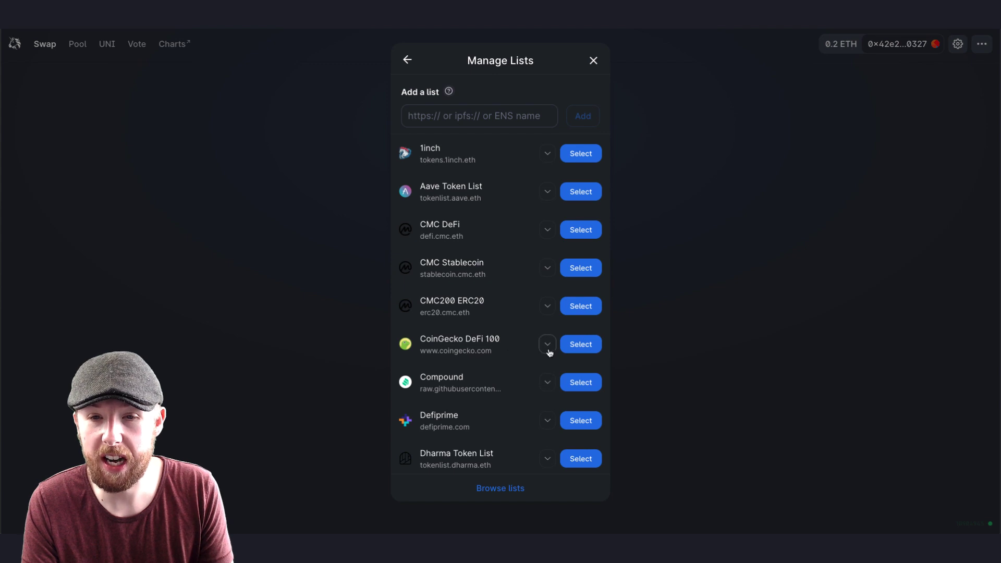
scroll(512, 350, "down", 5)
scroll(512, 350, "up", 5)
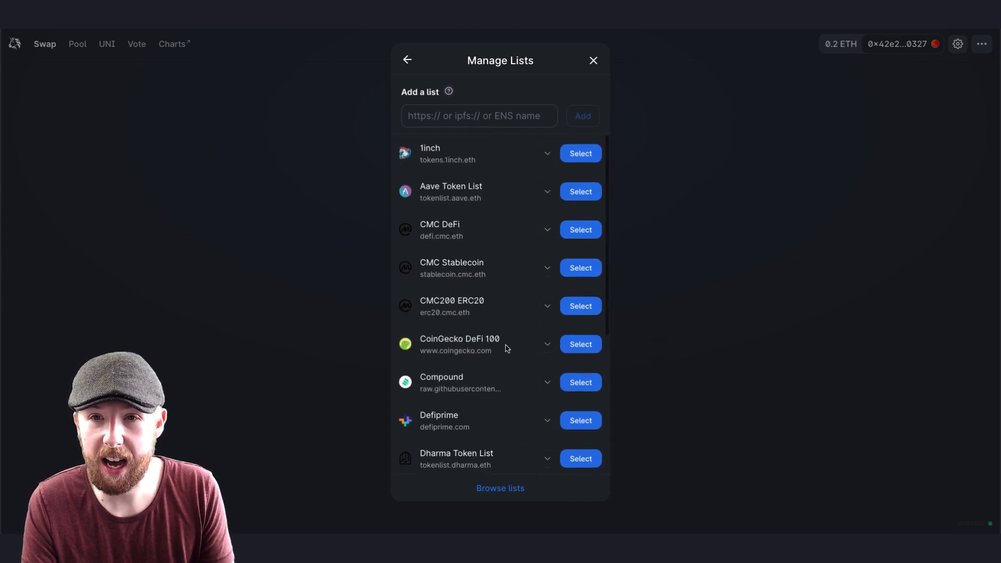
left_click(407, 60)
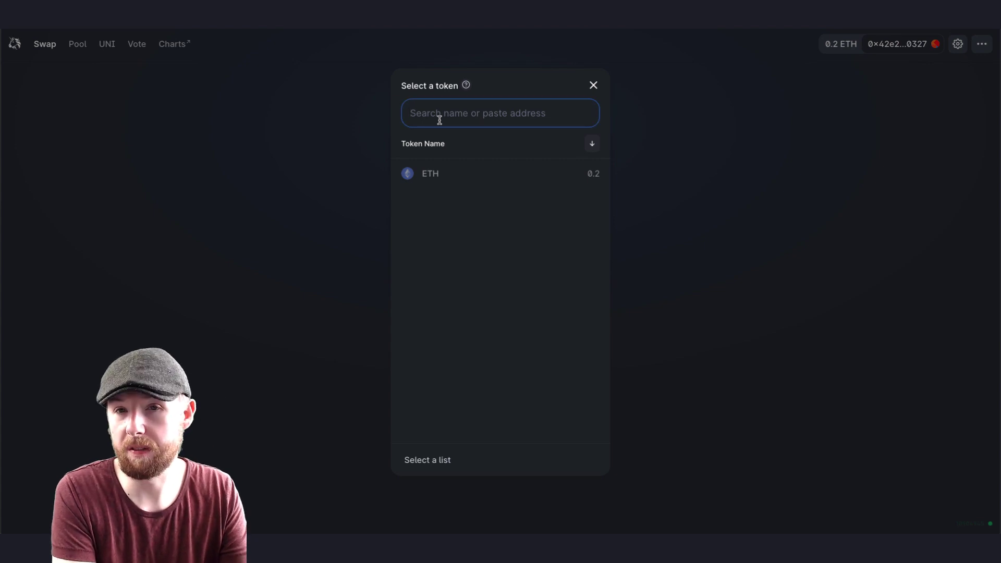
Search the receiving tokens for "sushi", reverse the token sort order, and show the help on finding a token
type("de")
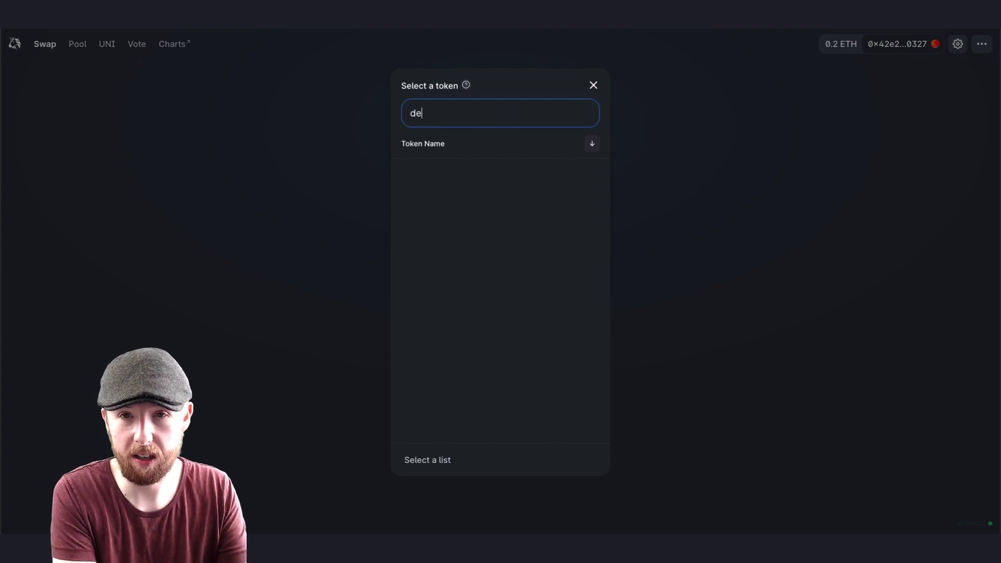
key("BackSpace")
key("BackSpace")
type("sushi")
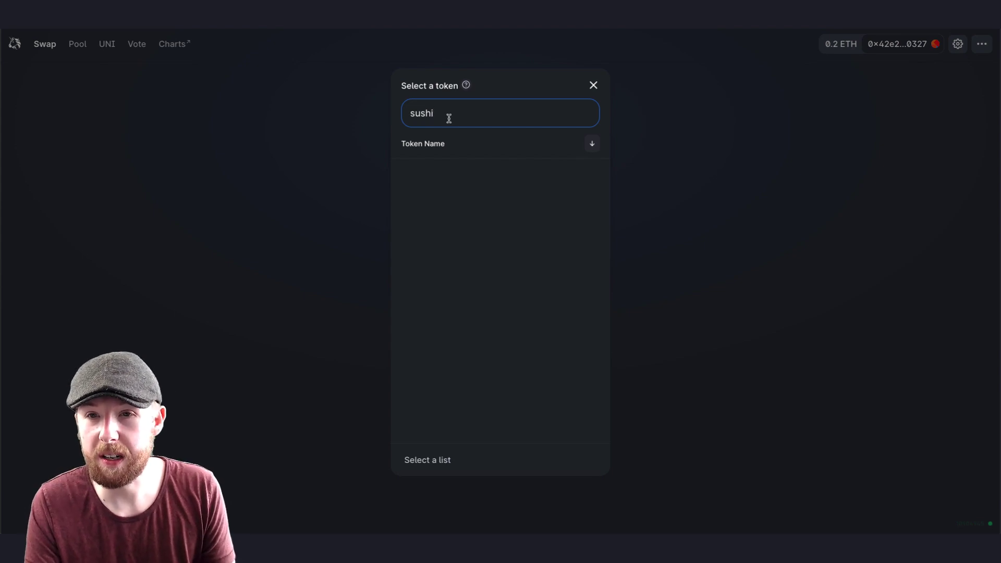
left_click(590, 145)
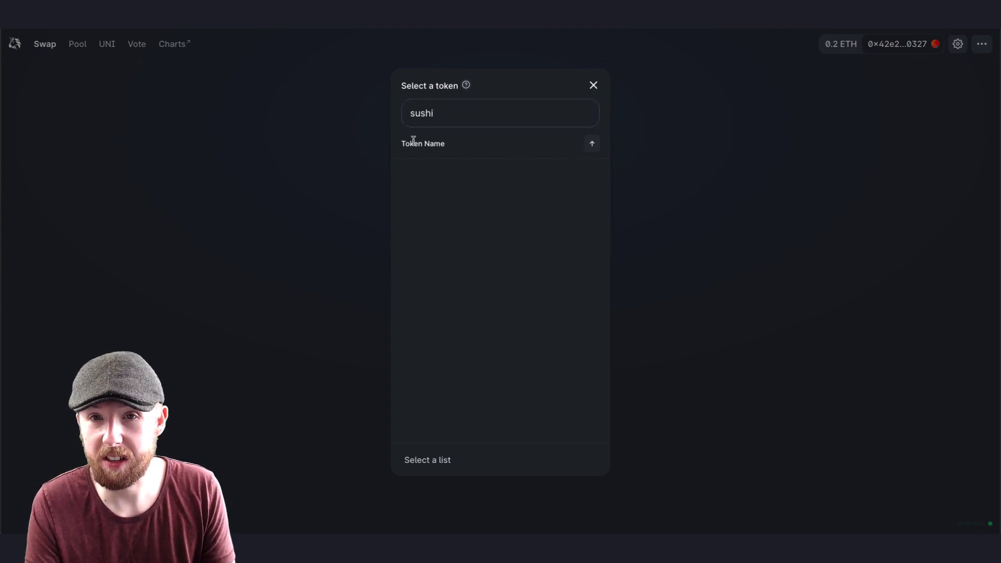
mouse_move(466, 89)
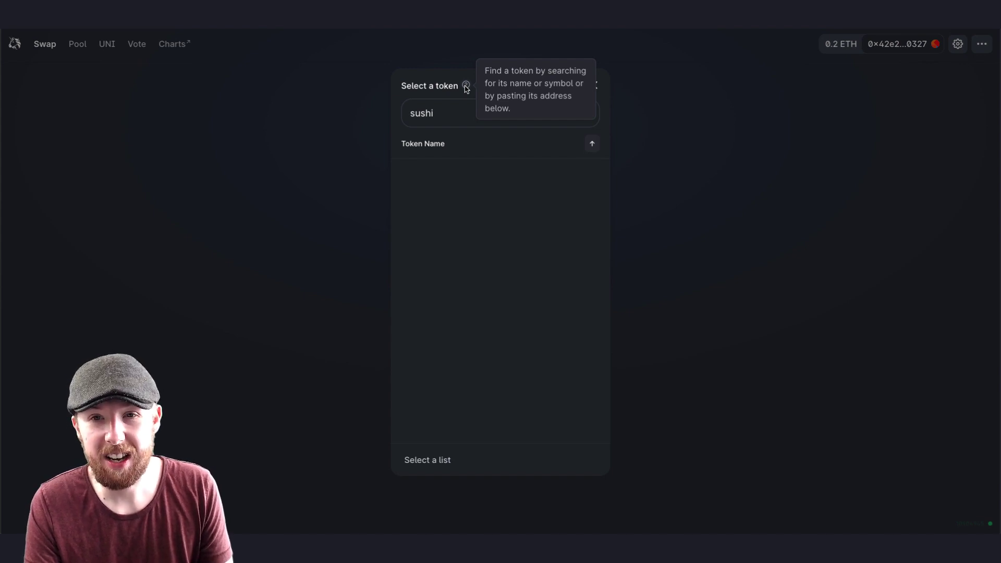
Clear the "sushi" search and close the receiving token selection
double_click(452, 109)
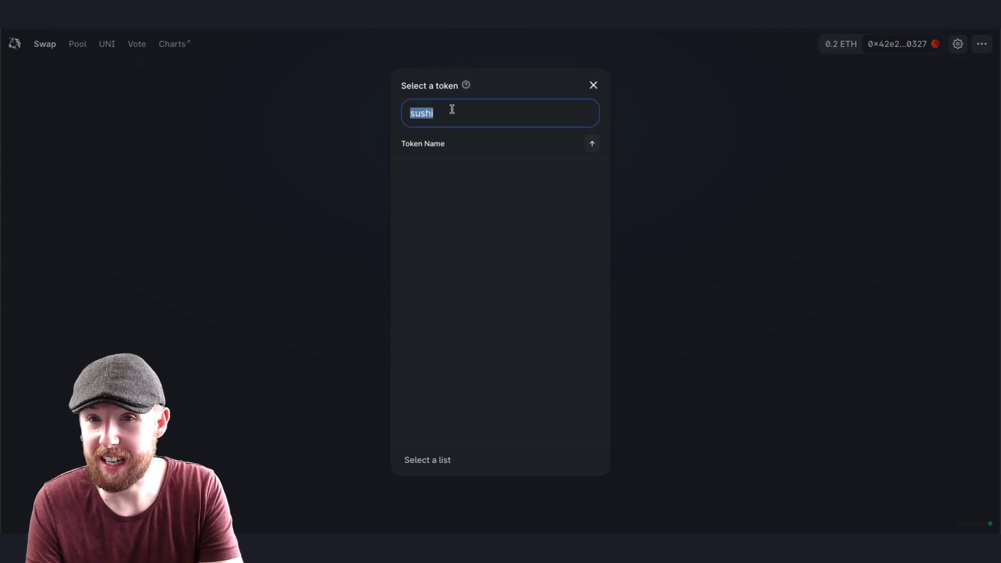
key("BackSpace")
left_click(591, 88)
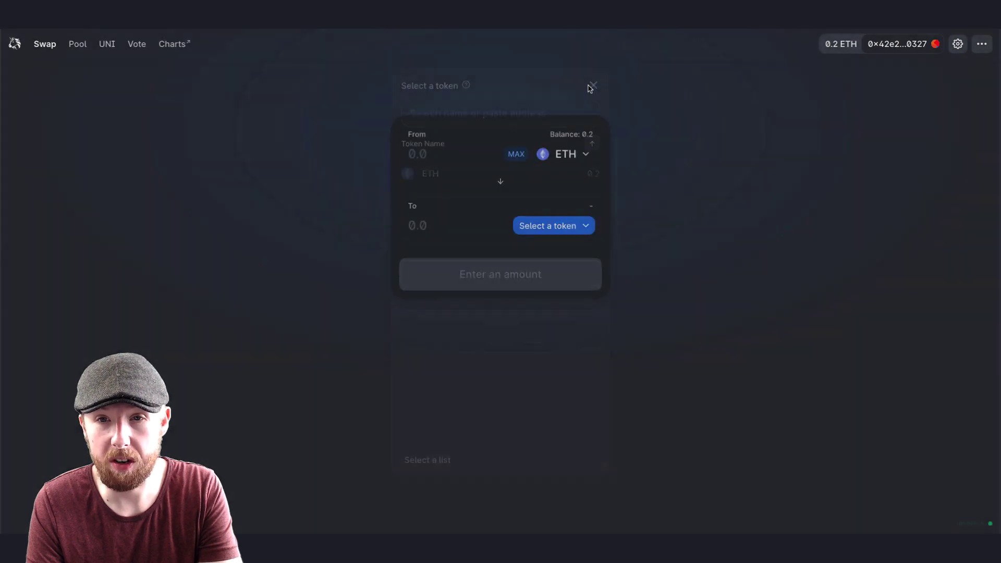
left_click(557, 225)
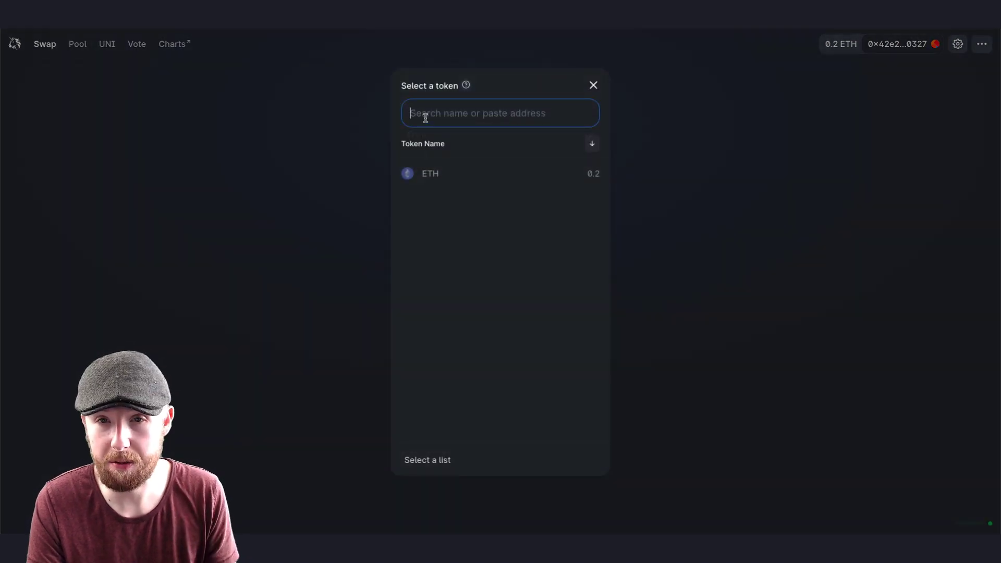
type("ds")
key("BackSpace")
key("BackSpace")
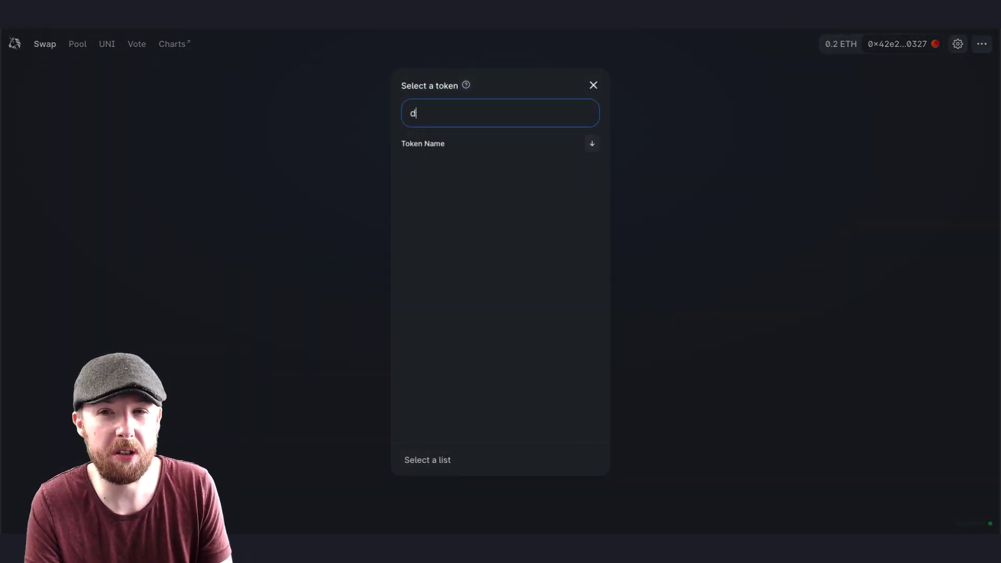
left_click(593, 87)
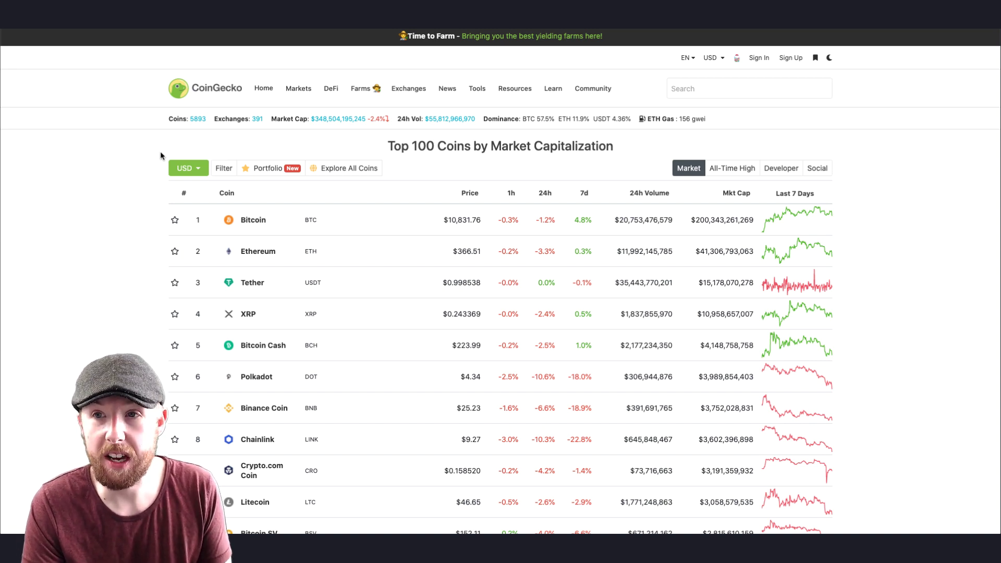
Search CoinGecko for "sushi" and show the Sushi (SUSHI) coin page
left_click(718, 92)
type("sushi")
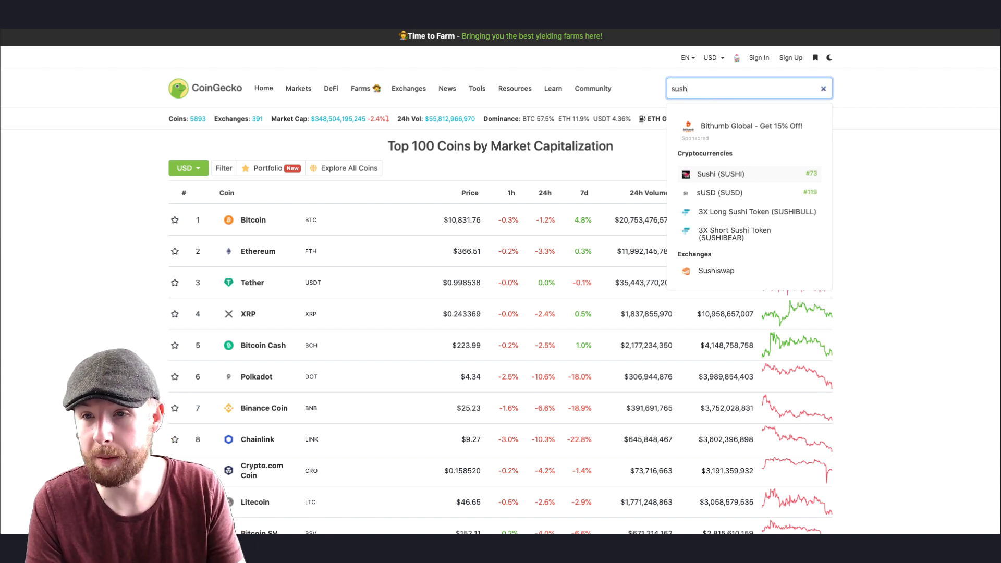
left_click(720, 177)
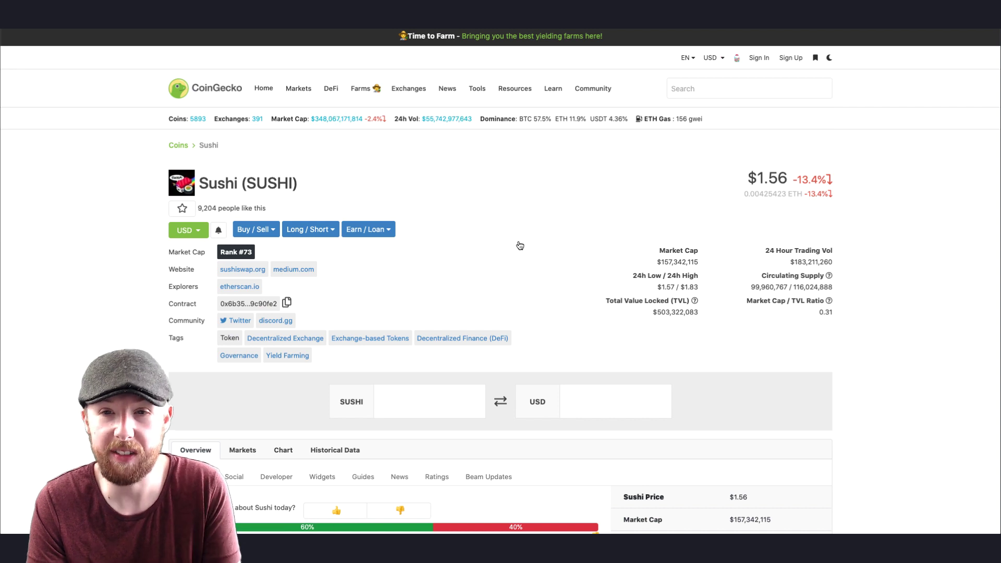
Copy the SUSHI contract address and check the token's contract on Etherscan before returning to CoinGecko
scroll(119, 205, "down", 2)
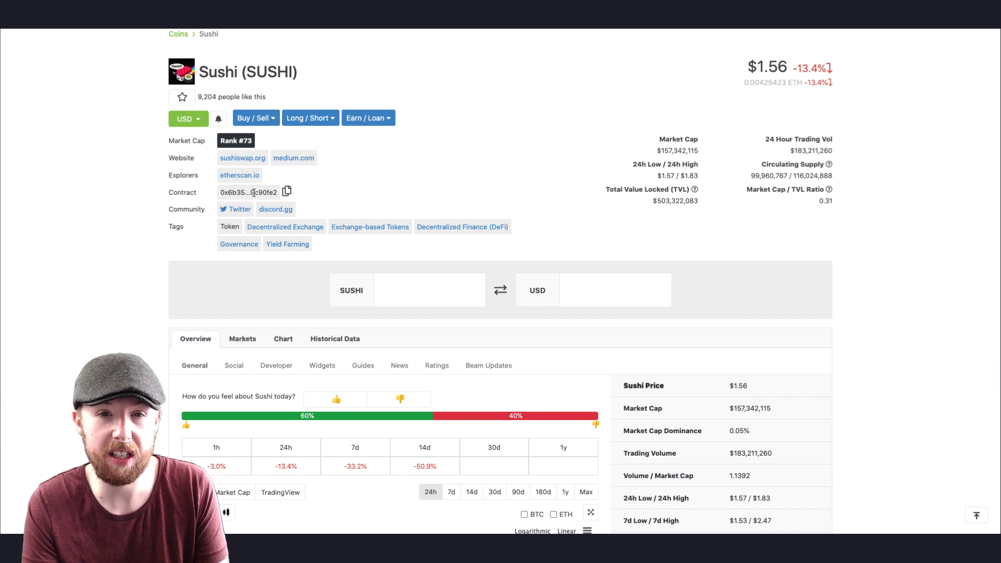
left_click(286, 192)
left_click(241, 176)
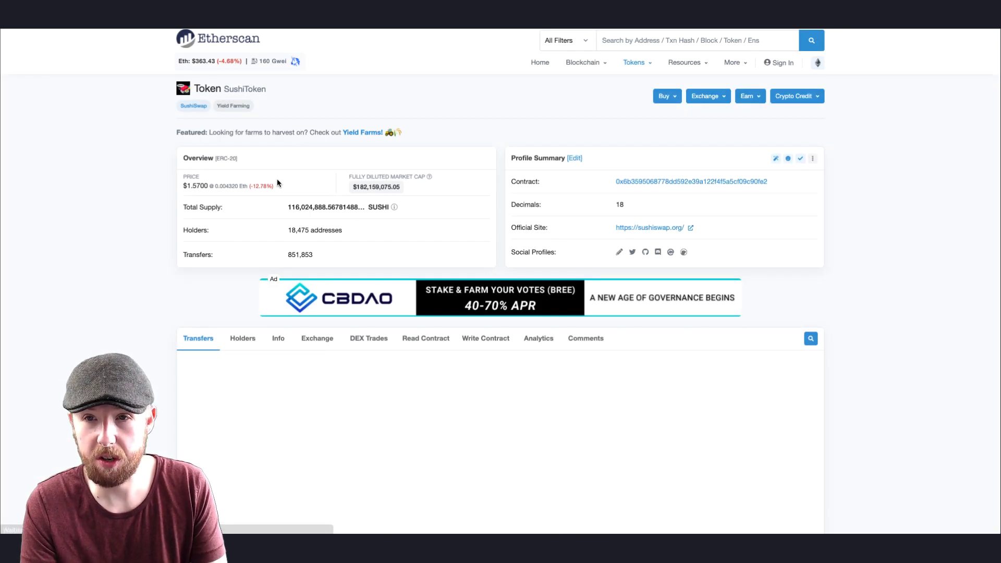
mouse_move(734, 182)
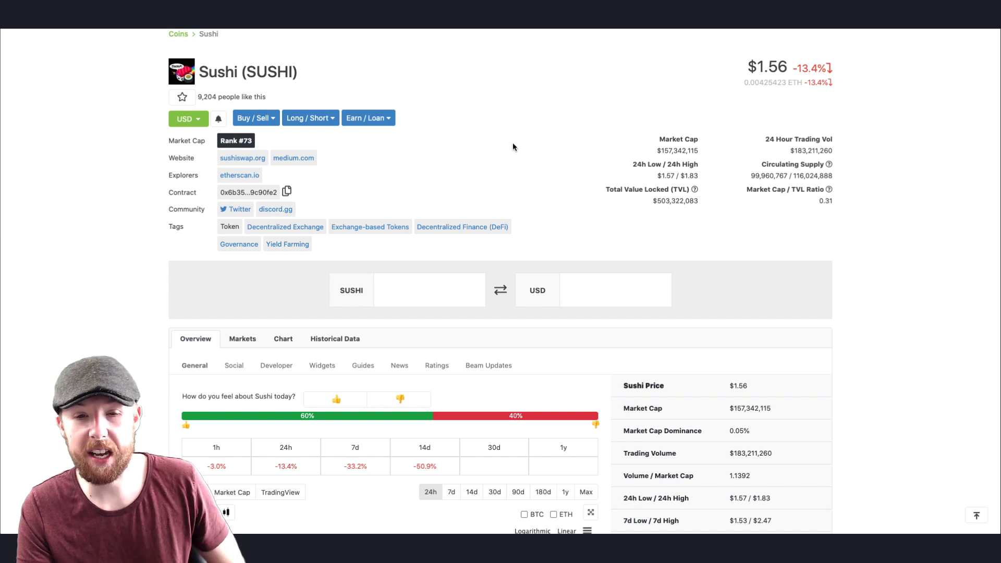
scroll(507, 143, "up", 1)
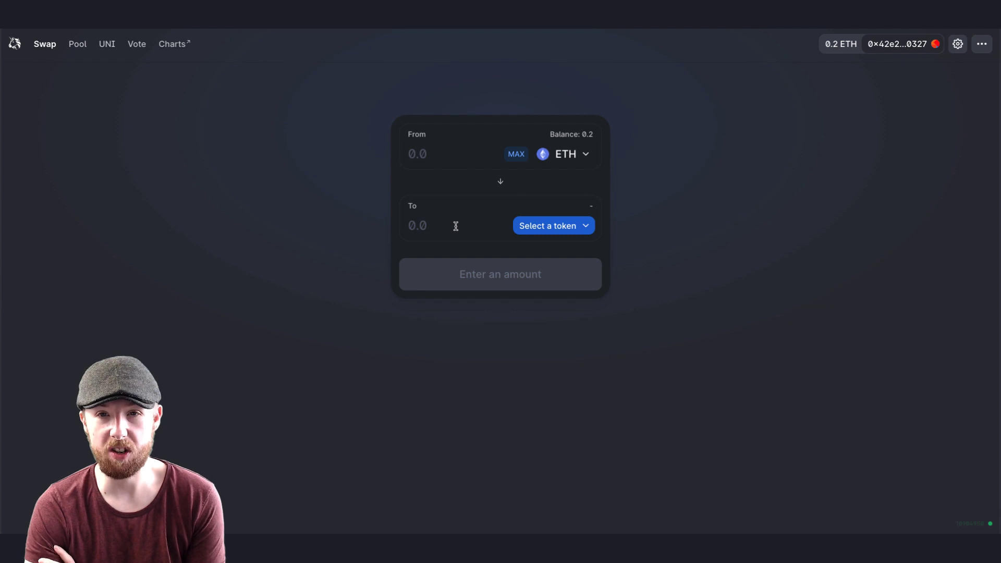
In Uniswap, look up the receiving token by the copied SUSHI contract address and close the selection without choosing it
left_click(544, 226)
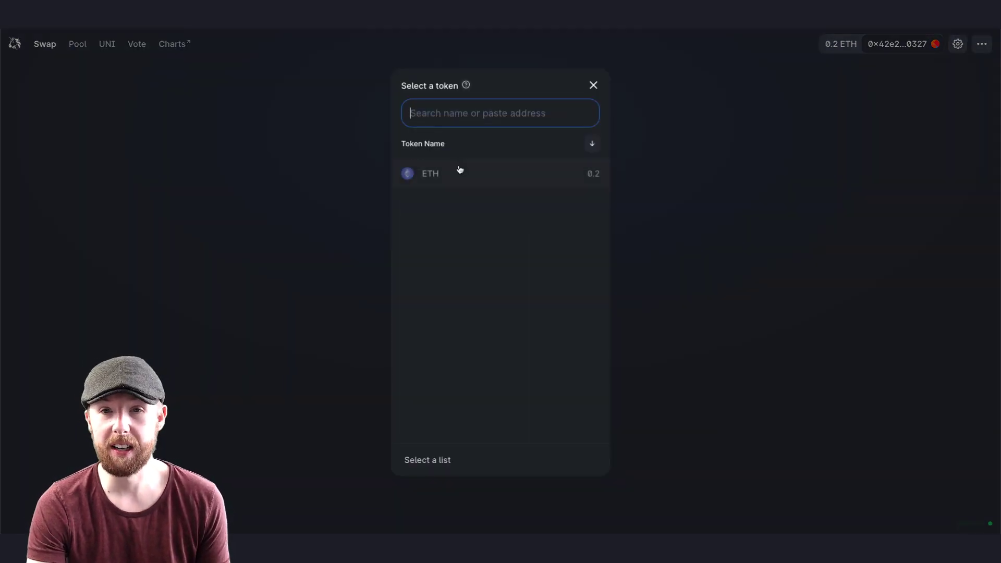
key("ctrl+v")
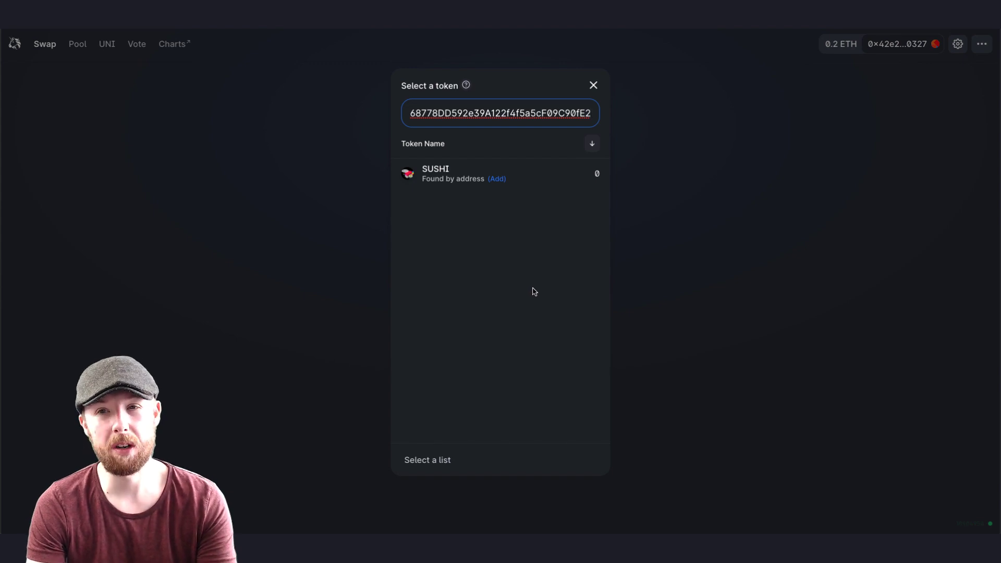
left_click(594, 87)
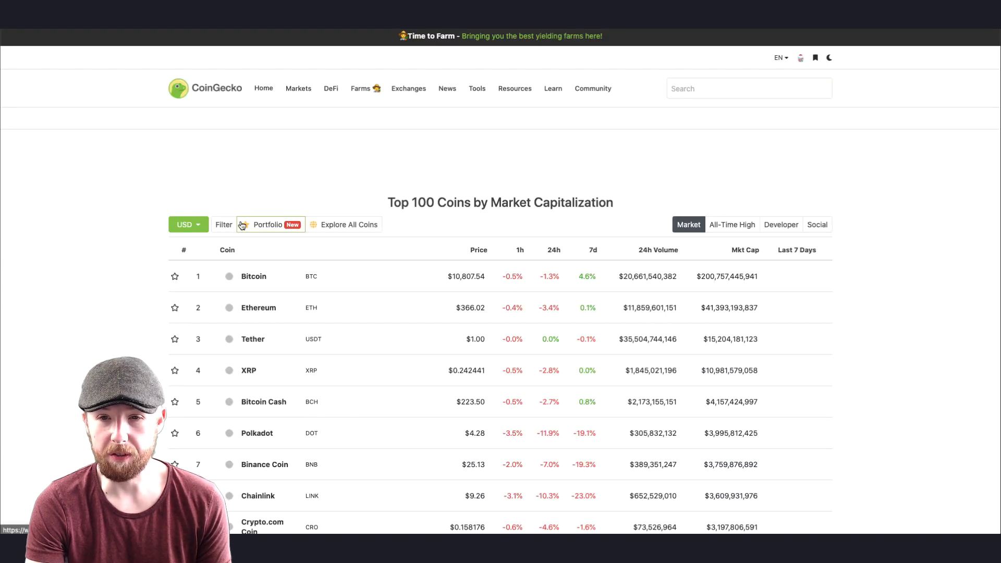
Look through CoinGecko's top 100 coins by market capitalization for tokens to trade, as far as Kyber Network and Sushi
scroll(497, 292, "down", 3)
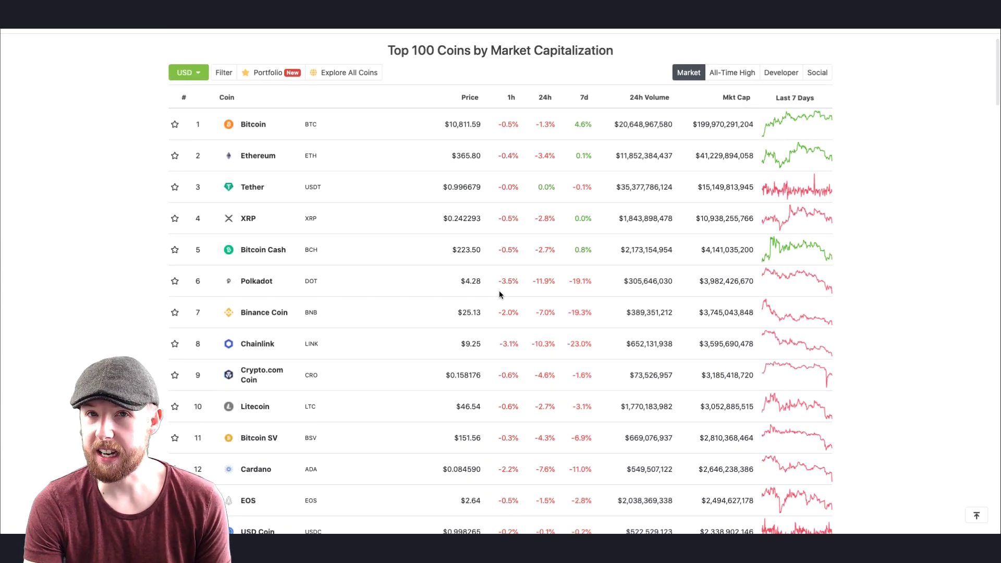
scroll(497, 295, "down", 5)
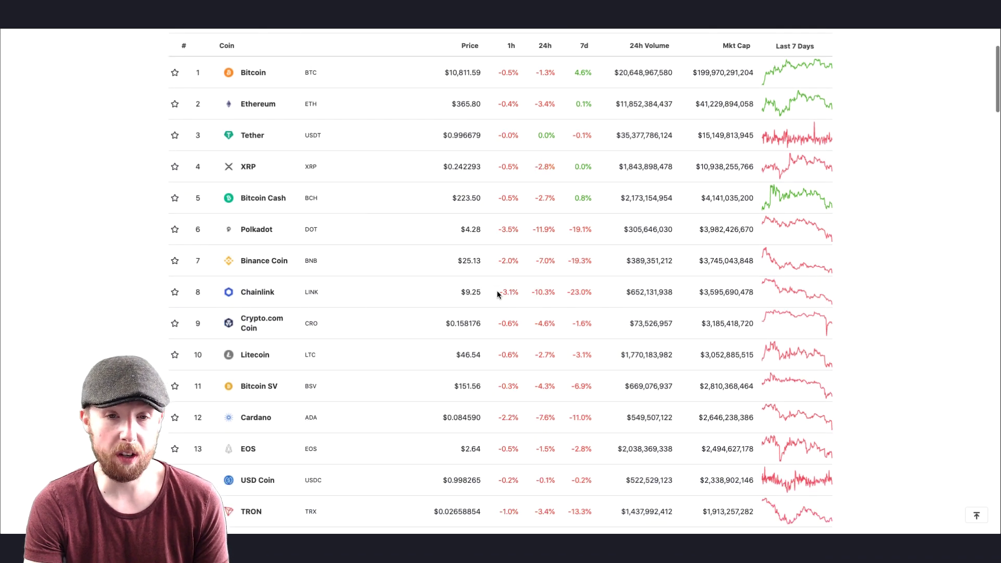
scroll(497, 294, "down", 8)
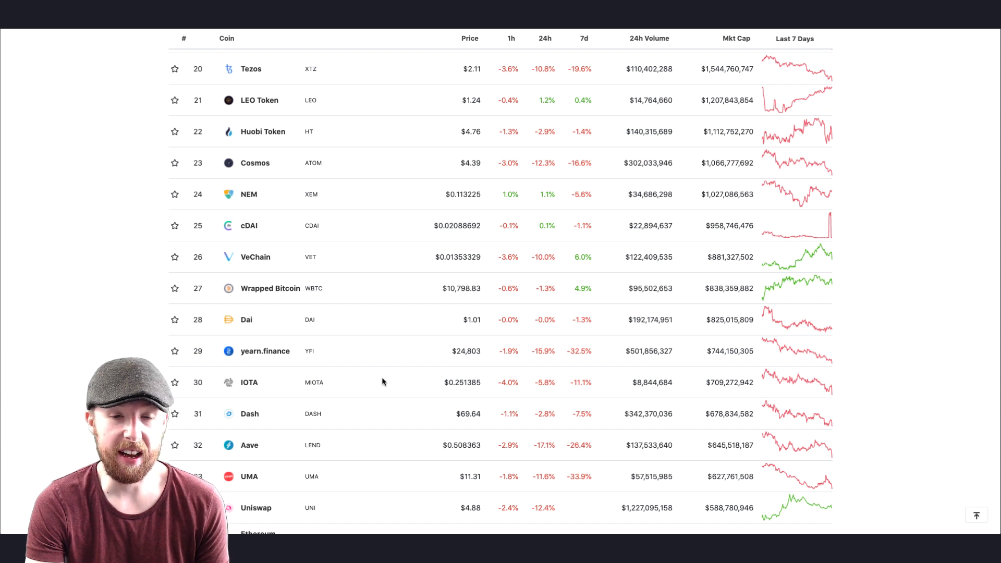
scroll(451, 352, "down", 1)
scroll(451, 354, "down", 1)
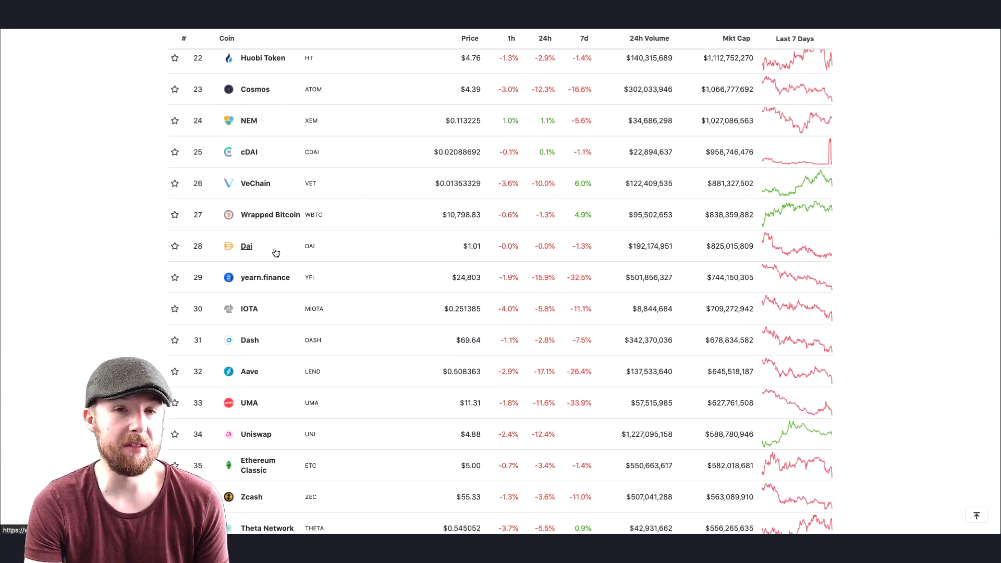
scroll(273, 254, "down", 5)
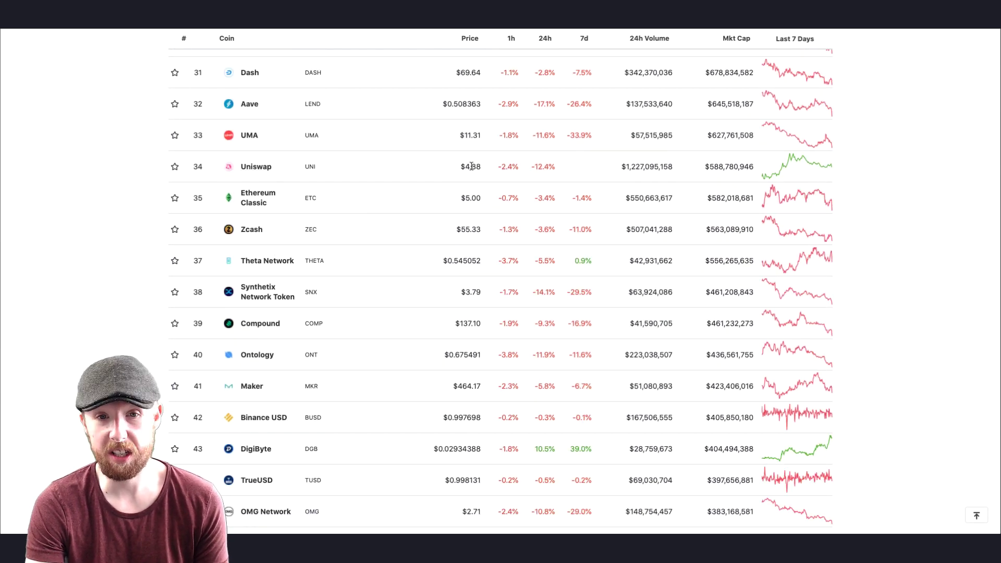
scroll(319, 175, "down", 3)
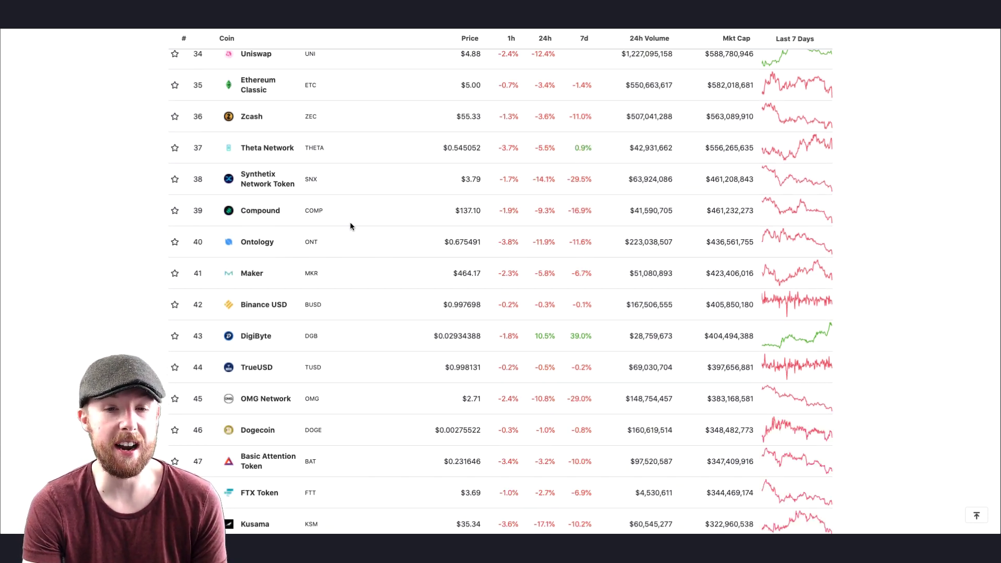
scroll(350, 226, "down", 6)
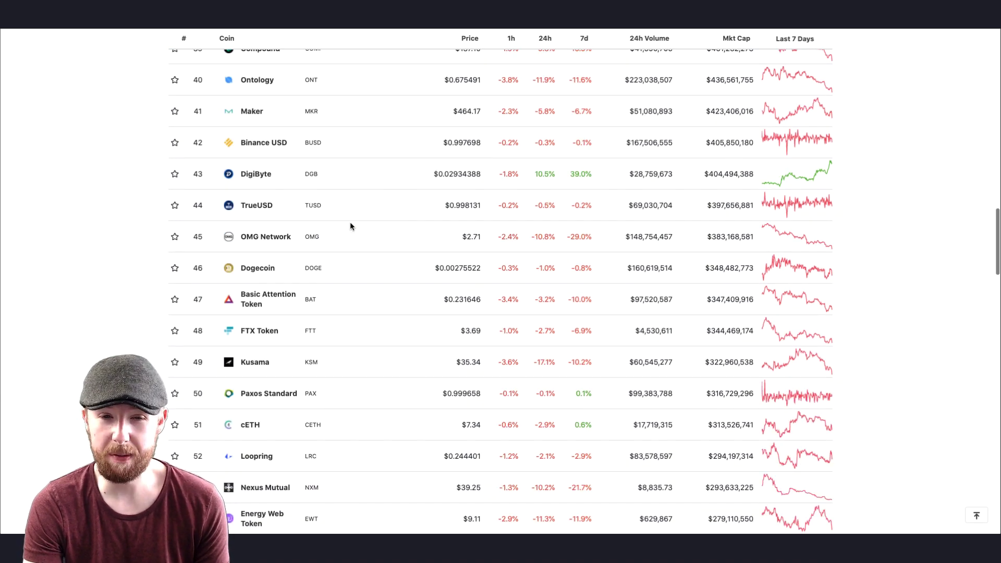
scroll(350, 226, "down", 5)
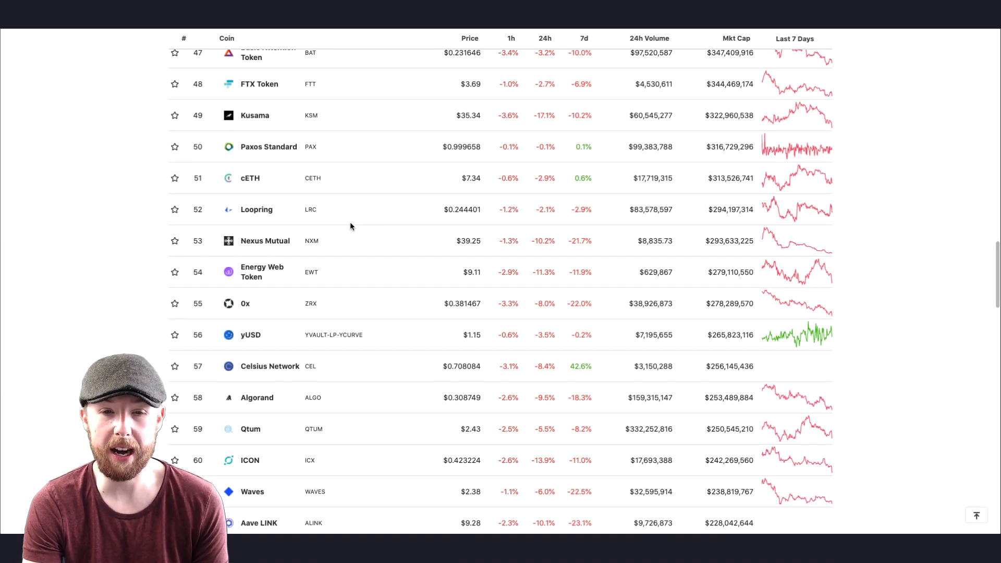
scroll(351, 226, "down", 2)
scroll(350, 226, "down", 6)
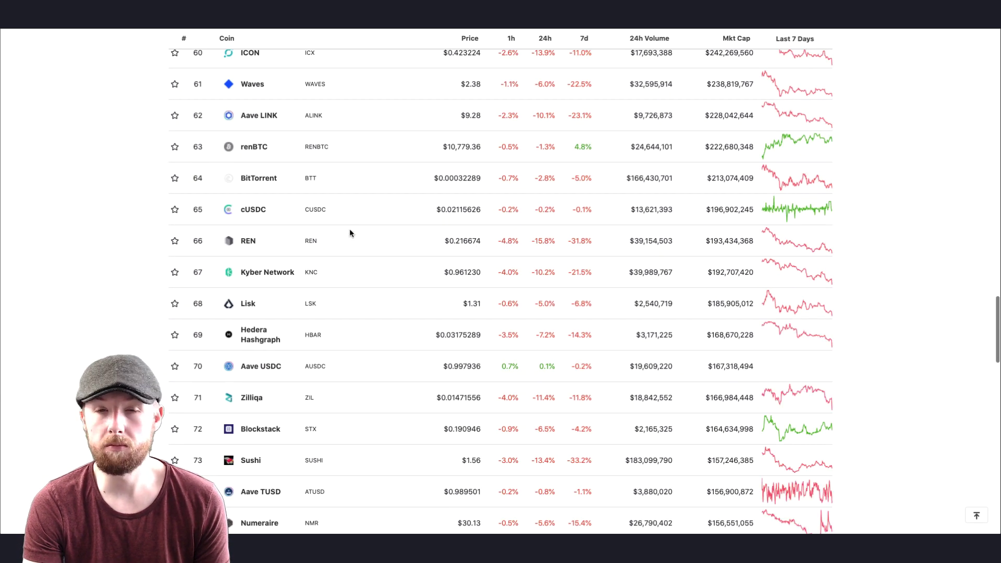
Copy the Kyber Network (KNC) contract address from its CoinGecko page and search for it on Etherscan
left_click(268, 274)
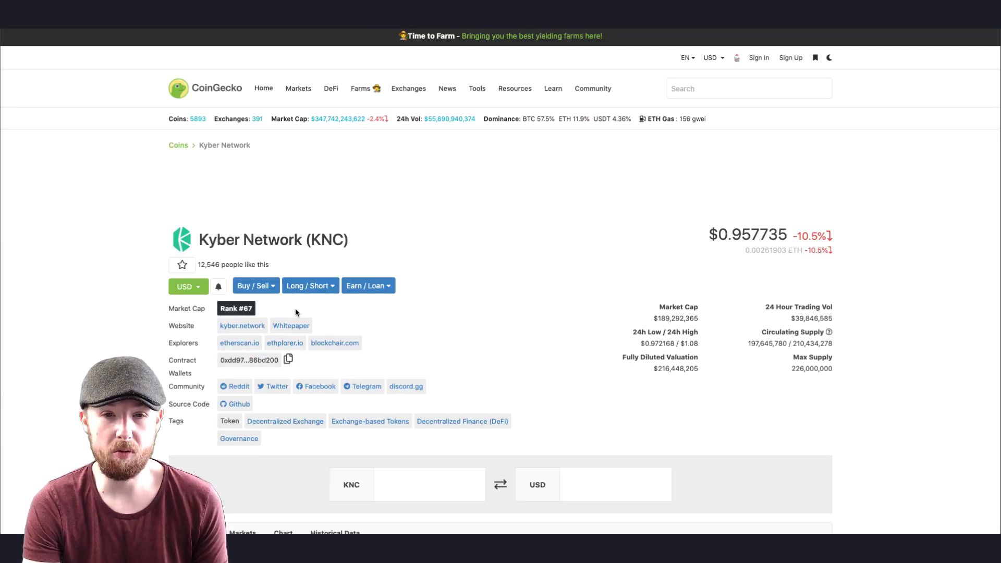
left_click(287, 359)
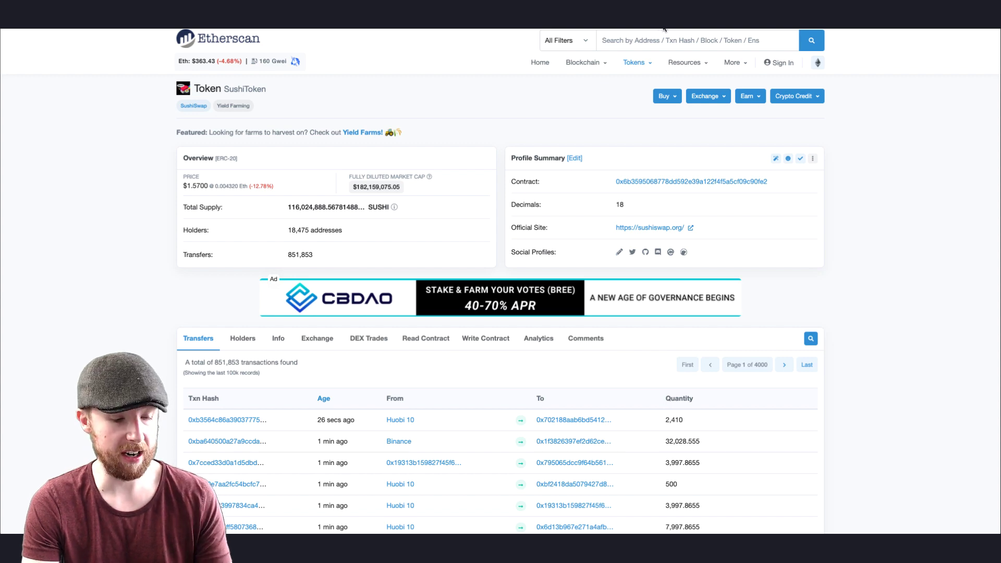
left_click(652, 38)
key("ctrl+v")
key("Return")
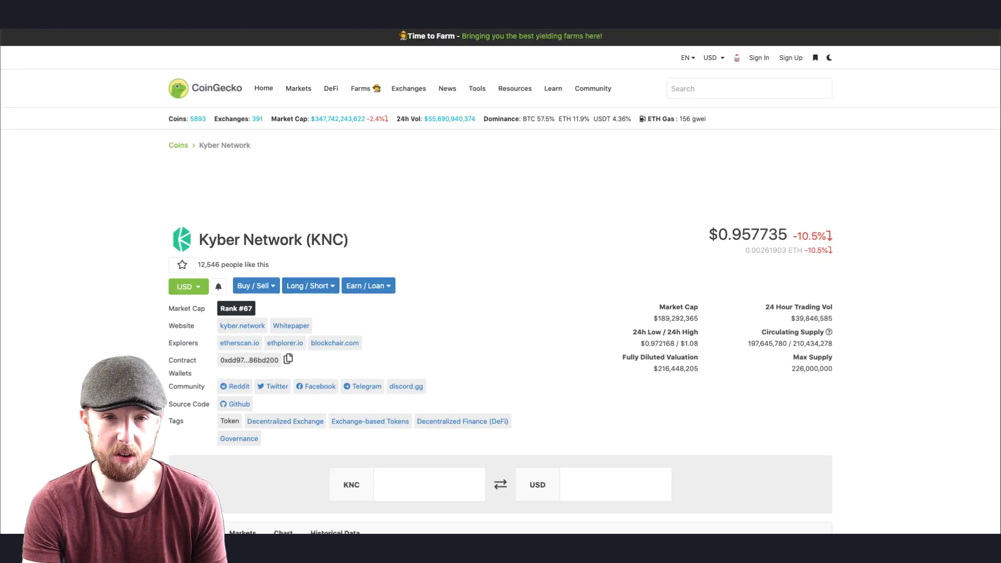
Check the contract address on Kyber Network's Etherscan token page and return to CoinGecko
left_click(241, 348)
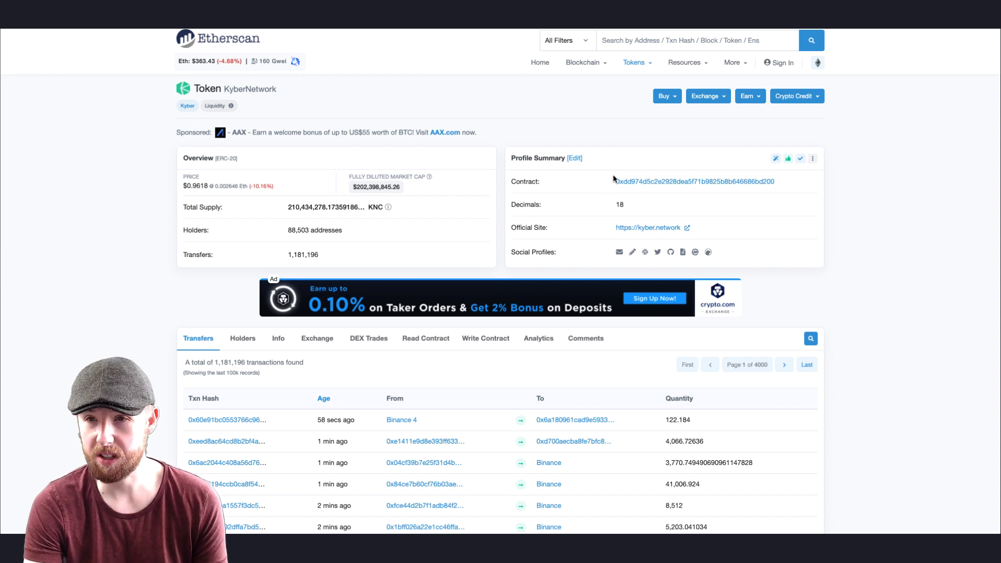
left_click(781, 183)
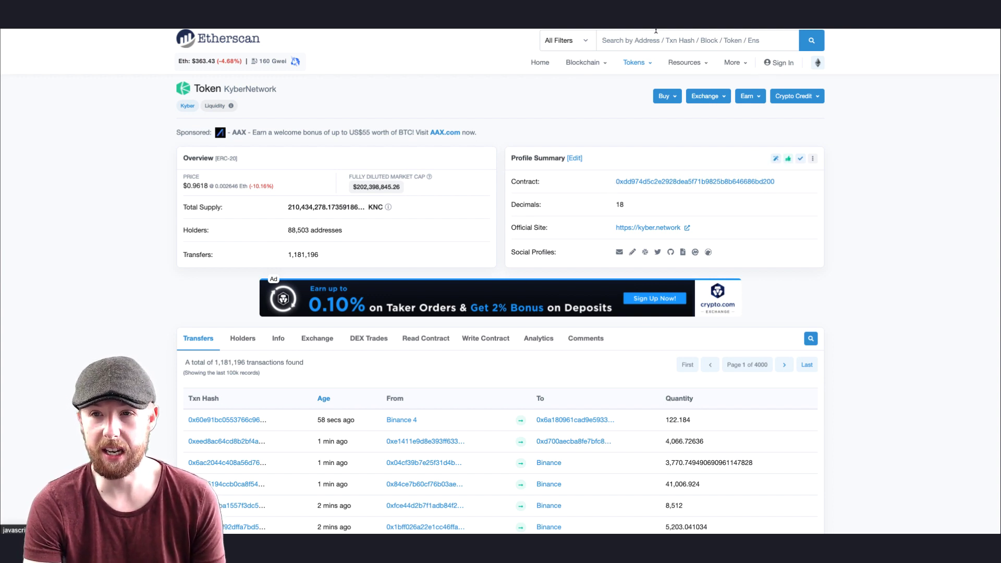
key("ctrl+Tab")
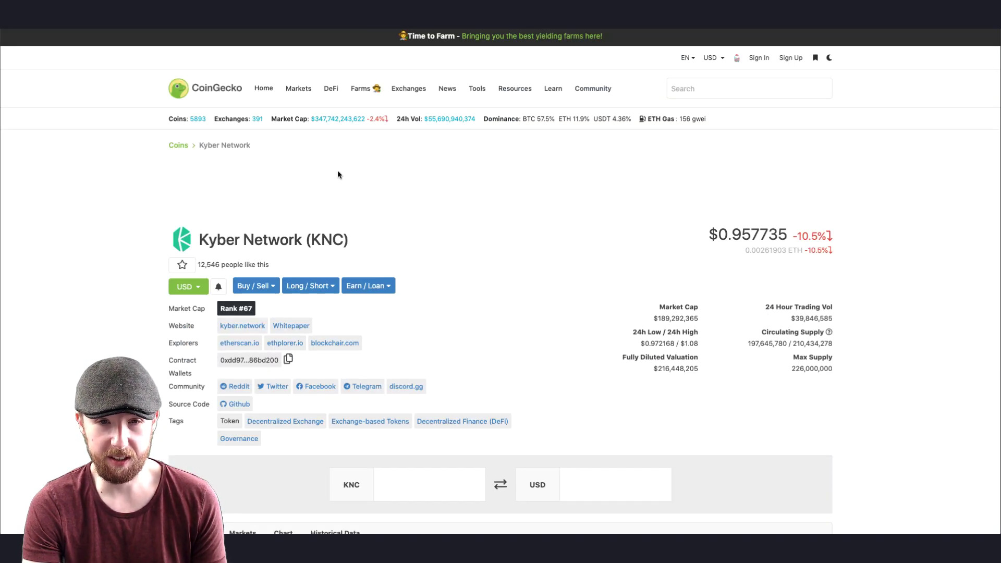
Copy the KNC contract address from CoinGecko again and glance at the Etherscan token page for comparison
left_click(288, 359)
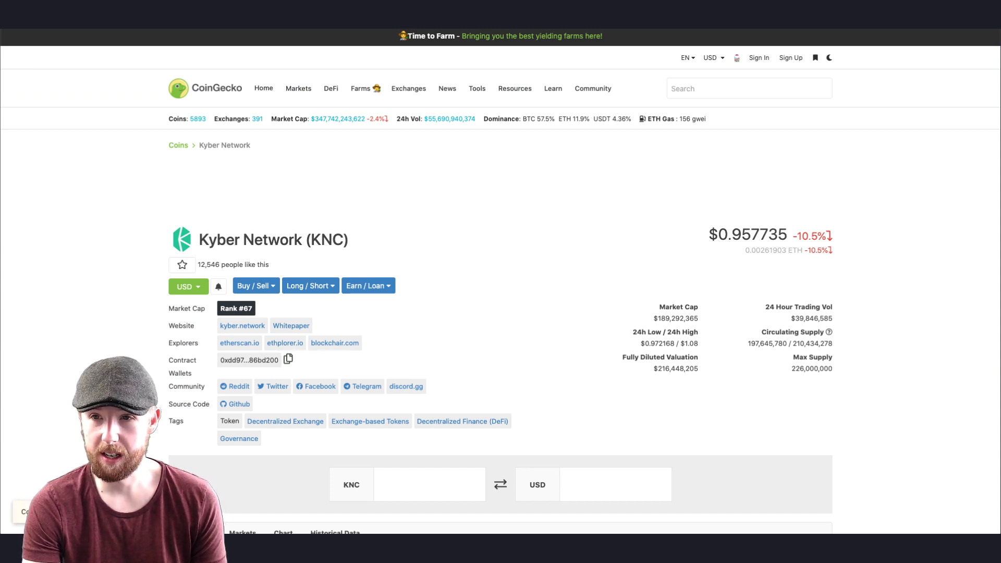
key("ctrl+shift+Tab")
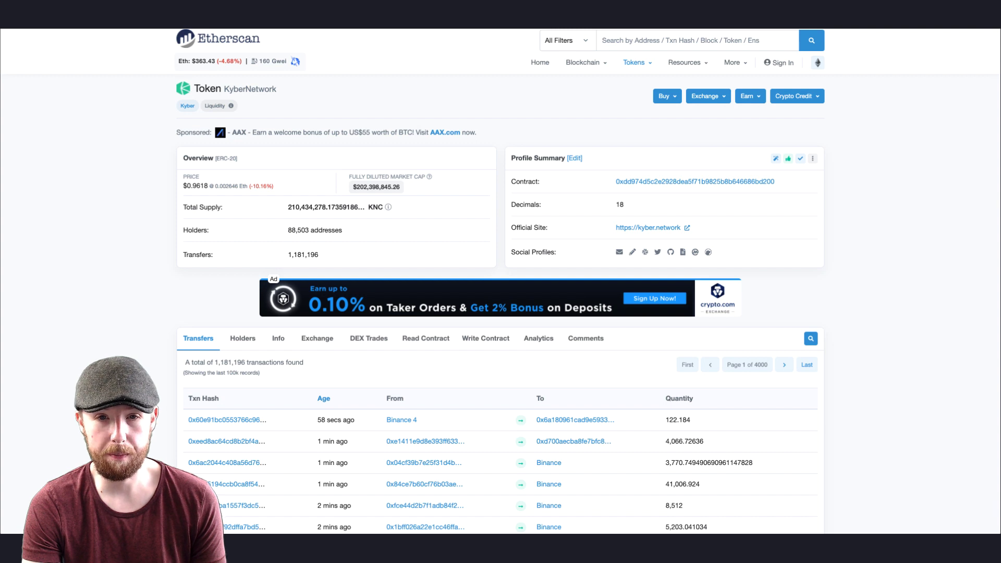
key("ctrl+Tab")
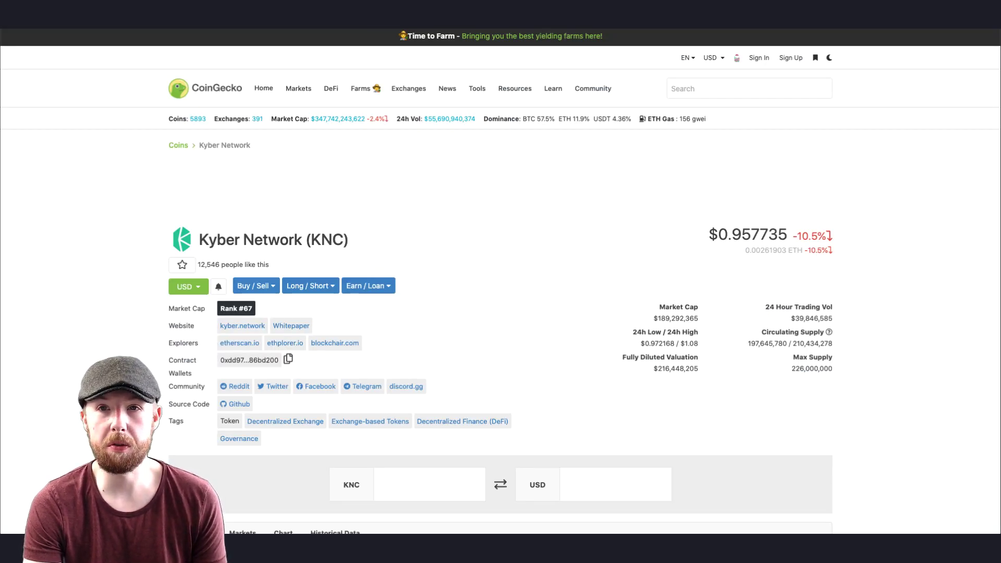
Switch to Uniswap, set the amount to swap to 0.1 ETH and bring up the receiving token selection
key("ctrl+Tab")
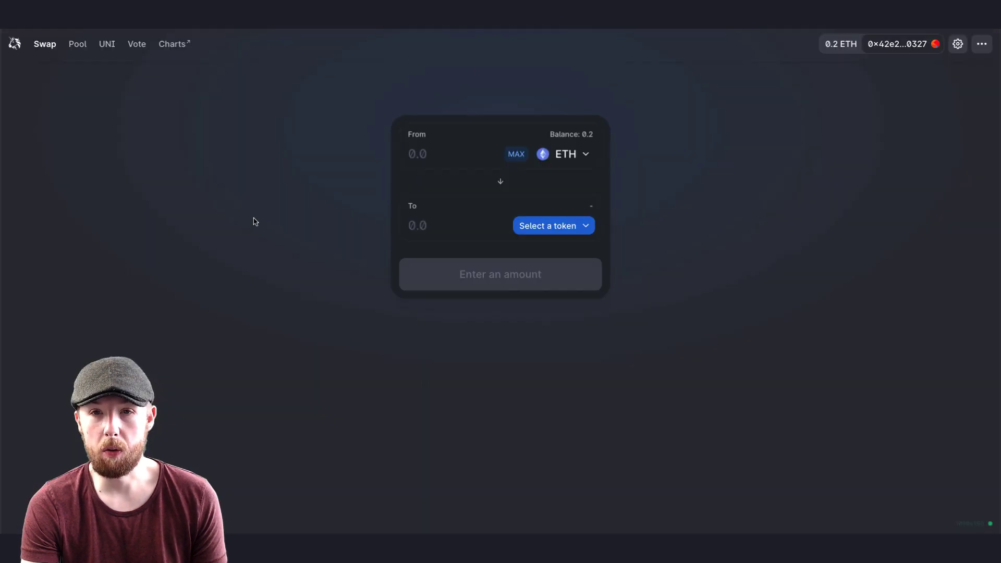
left_click(438, 155)
type("0.1")
left_click(444, 229)
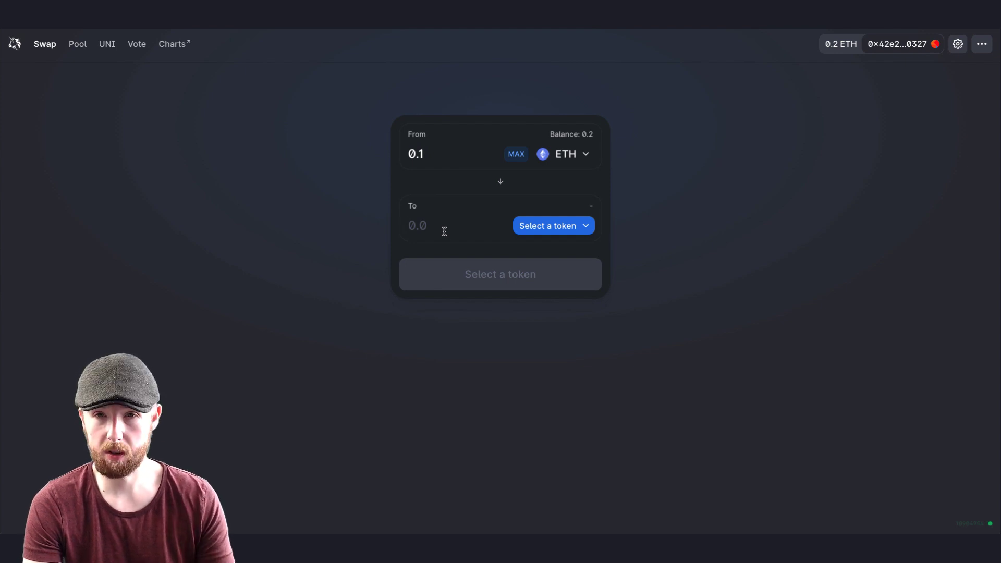
left_click(516, 227)
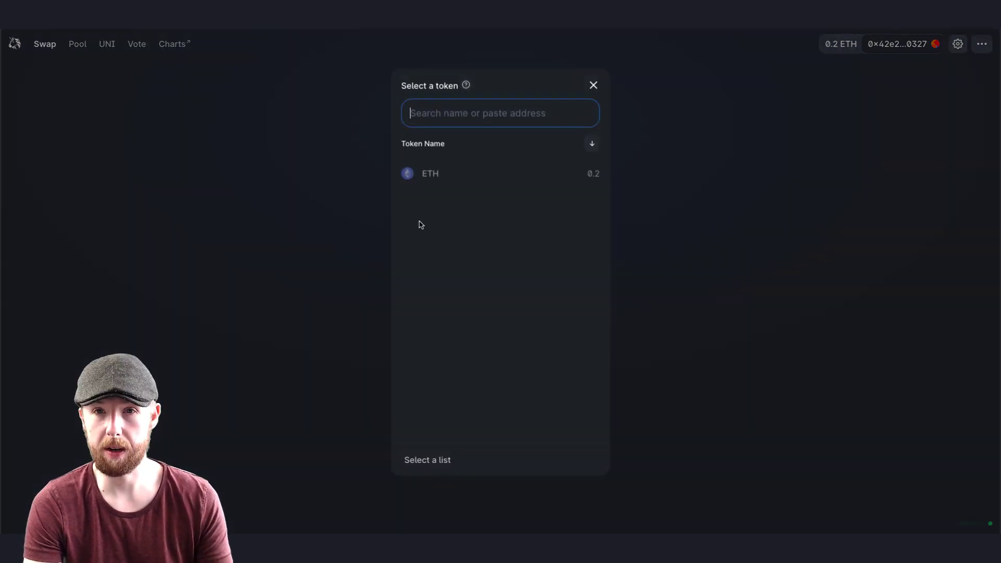
Find KNC by its copied contract address and choose it as the receiving token
key("ctrl+v")
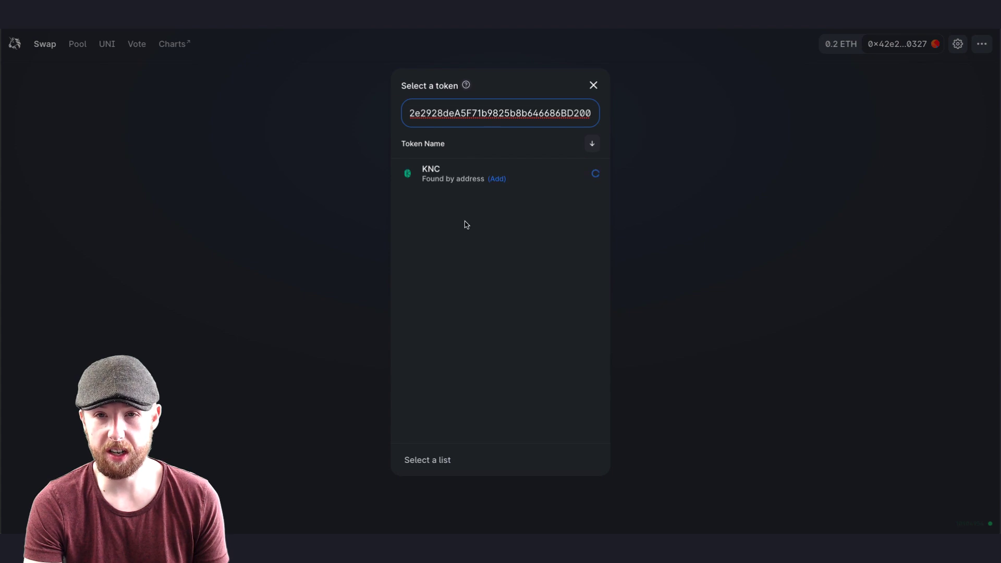
left_click(444, 179)
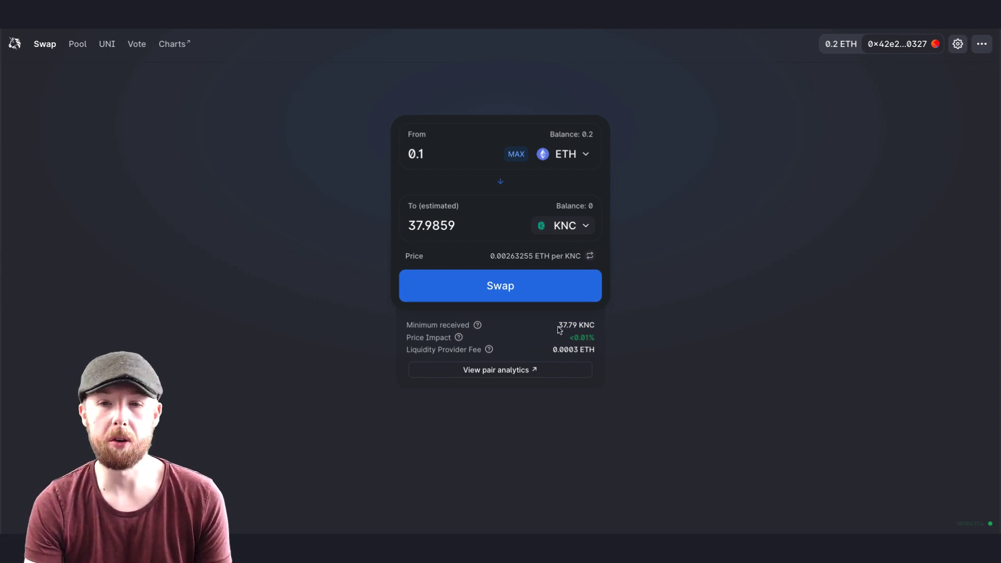
Examine the minimum amount received for the swap and the slippage tolerance in the transaction settings
left_click_drag(557, 325, 589, 326)
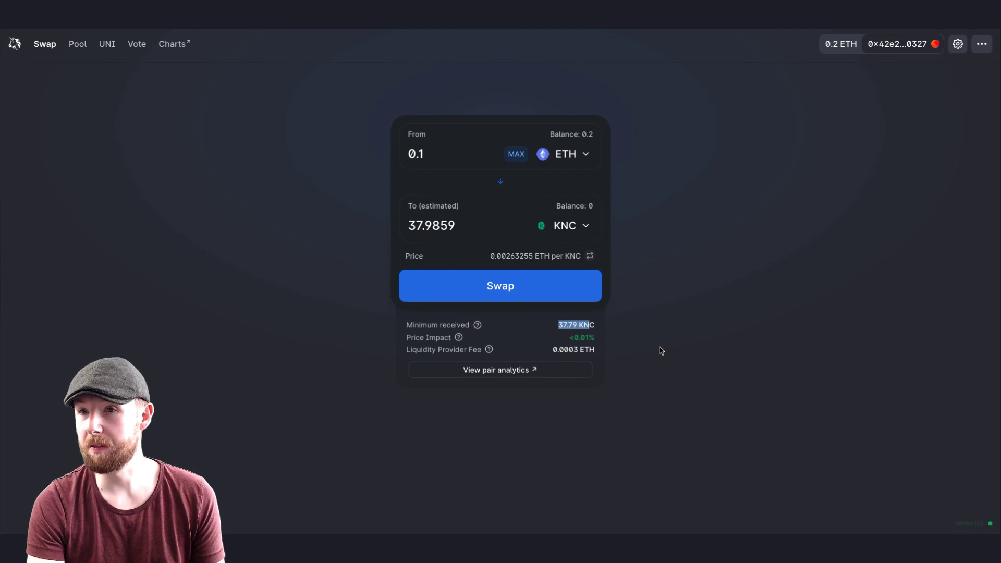
left_click(954, 50)
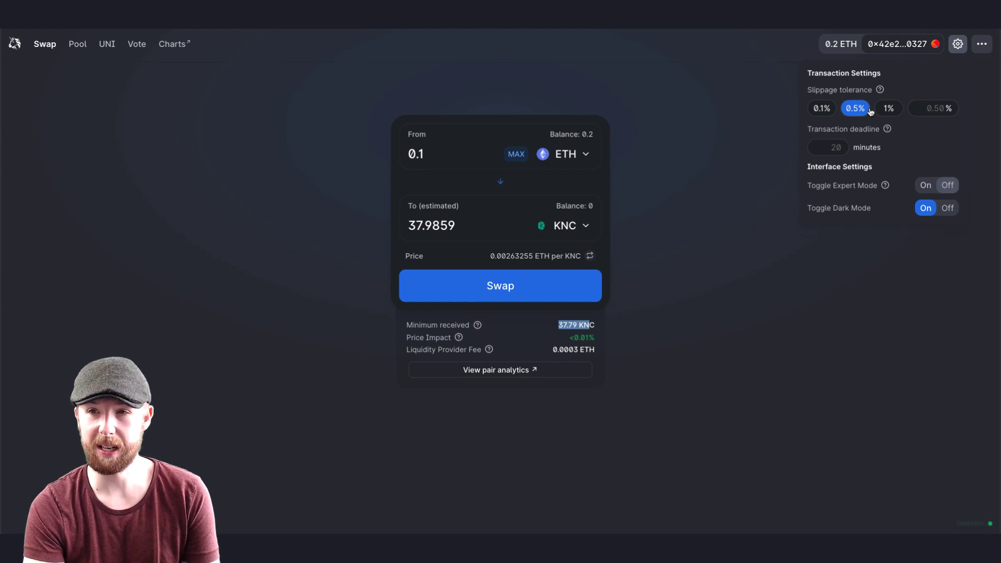
left_click(957, 46)
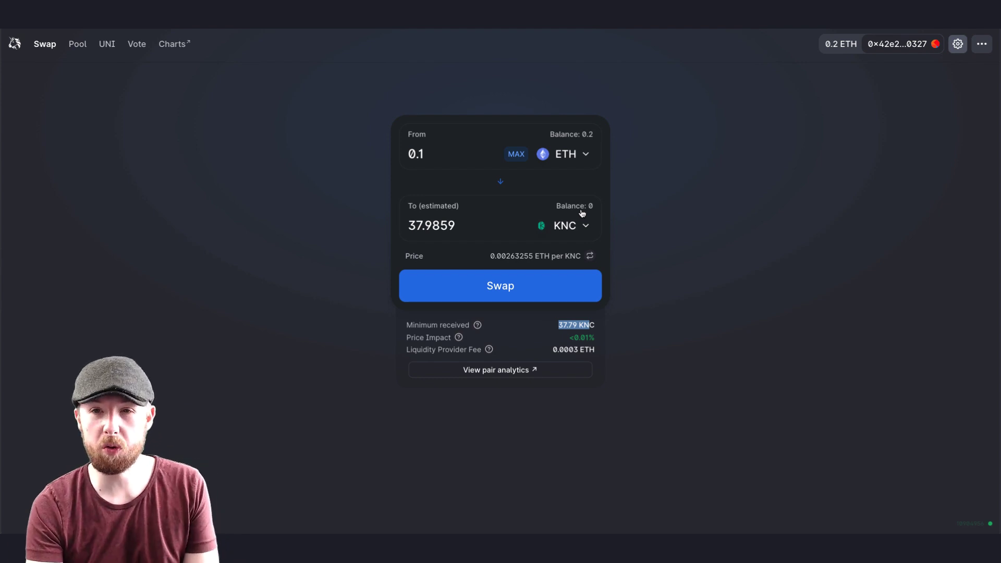
Submit the 0.1 ETH to KNC swap to review its gas fee, and reject the transaction in the wallet
left_click(515, 284)
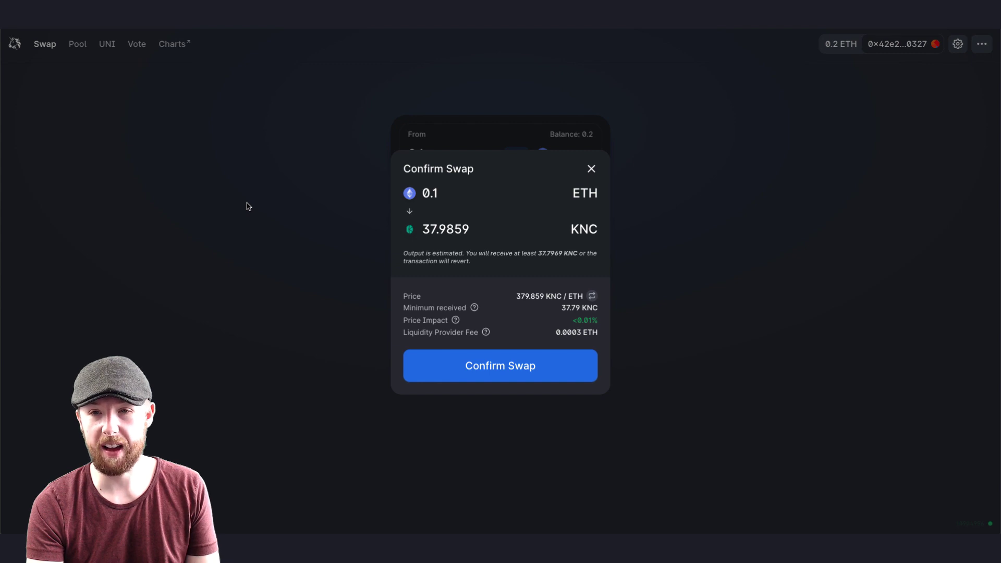
left_click(503, 361)
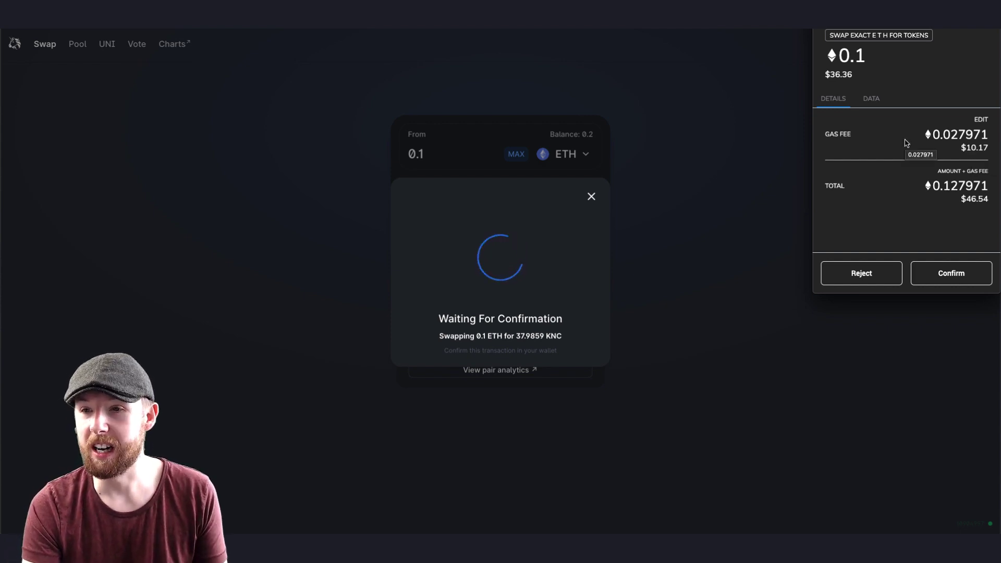
left_click(863, 272)
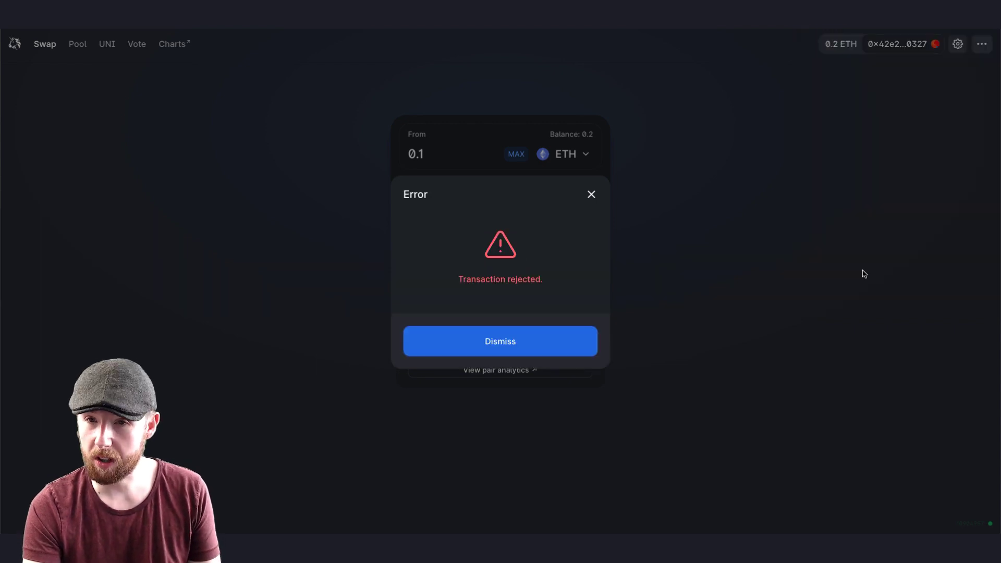
left_click(592, 195)
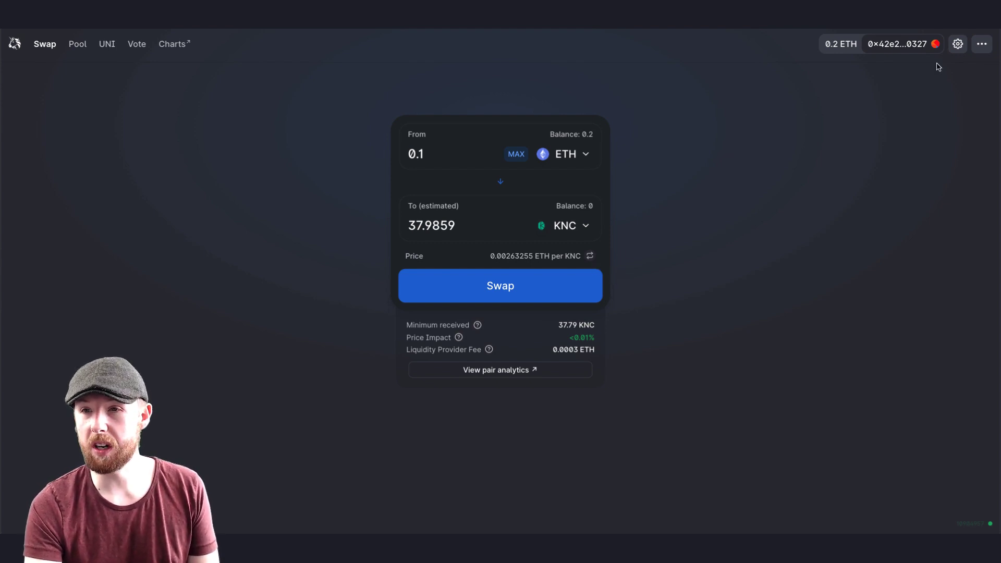
Try to turn on expert mode in the transaction settings, and cancel at the confirmation prompt
left_click(958, 44)
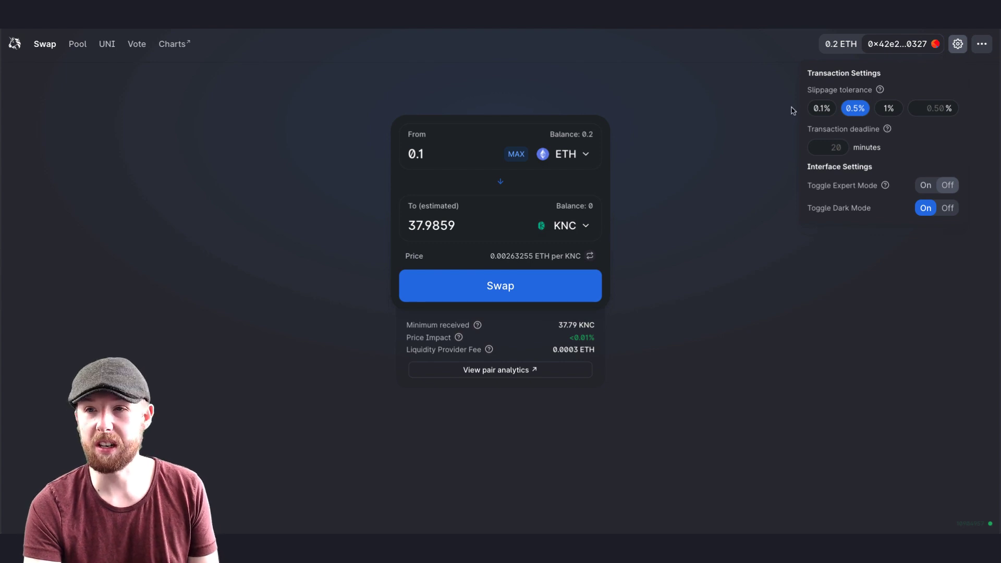
left_click(925, 185)
left_click(474, 345)
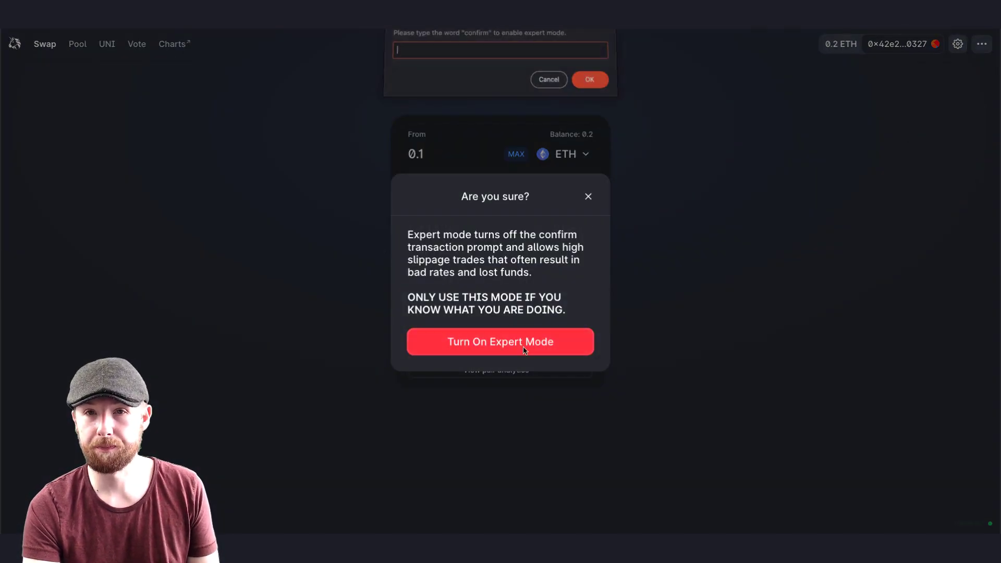
left_click(549, 83)
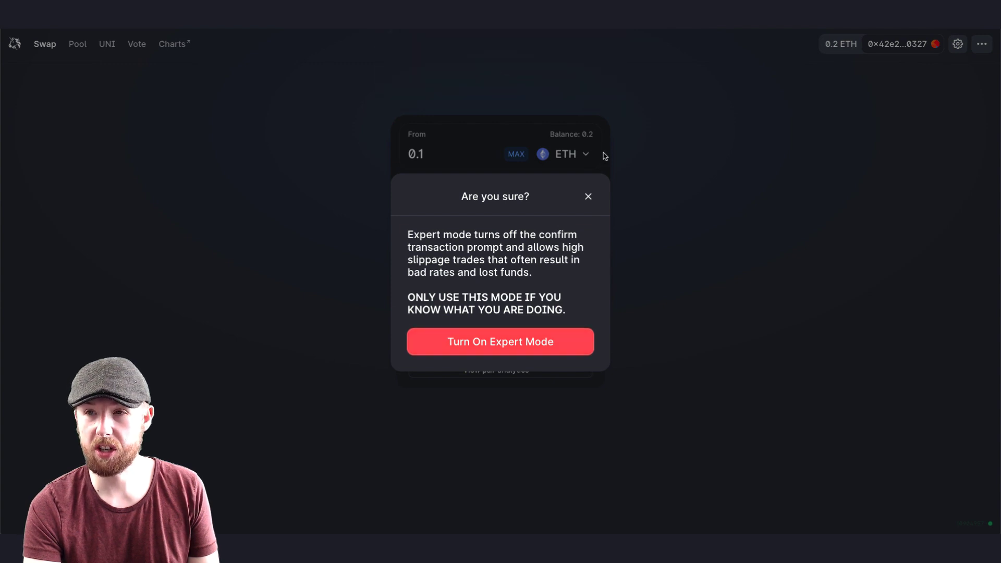
left_click(589, 197)
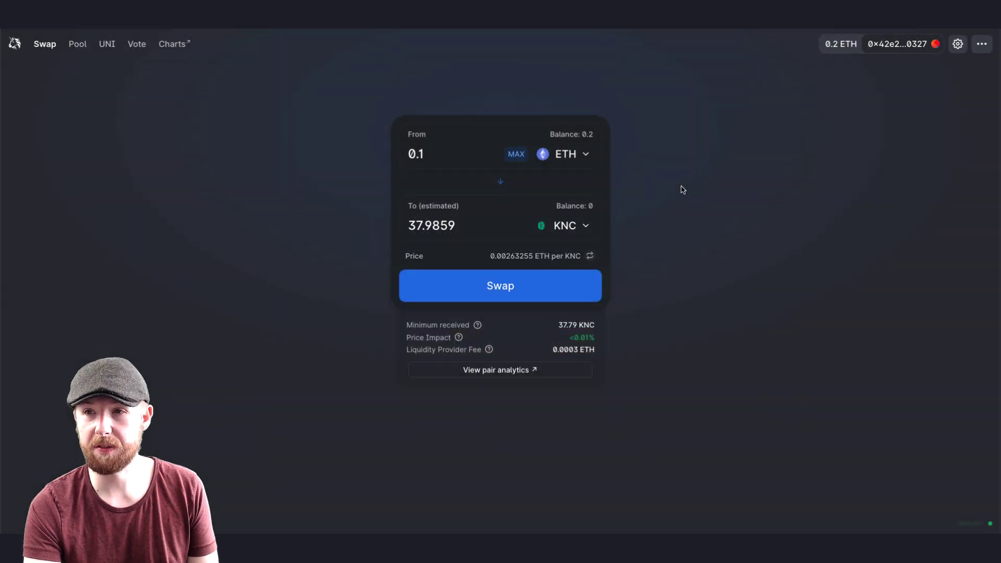
Set the slippage tolerance to 0.1% and submit the 0.1 ETH to KNC swap for wallet confirmation
left_click(957, 46)
left_click(822, 109)
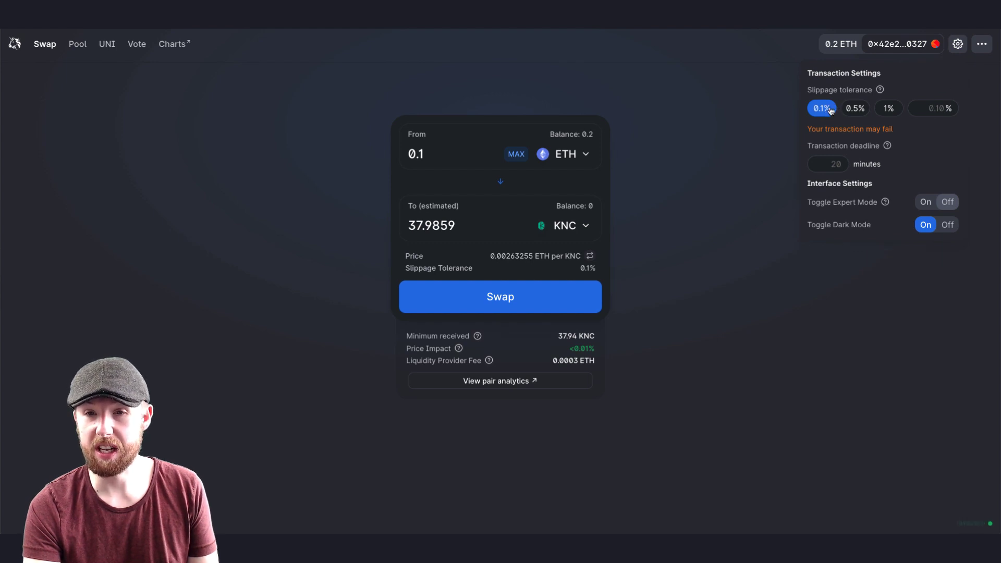
left_click(501, 296)
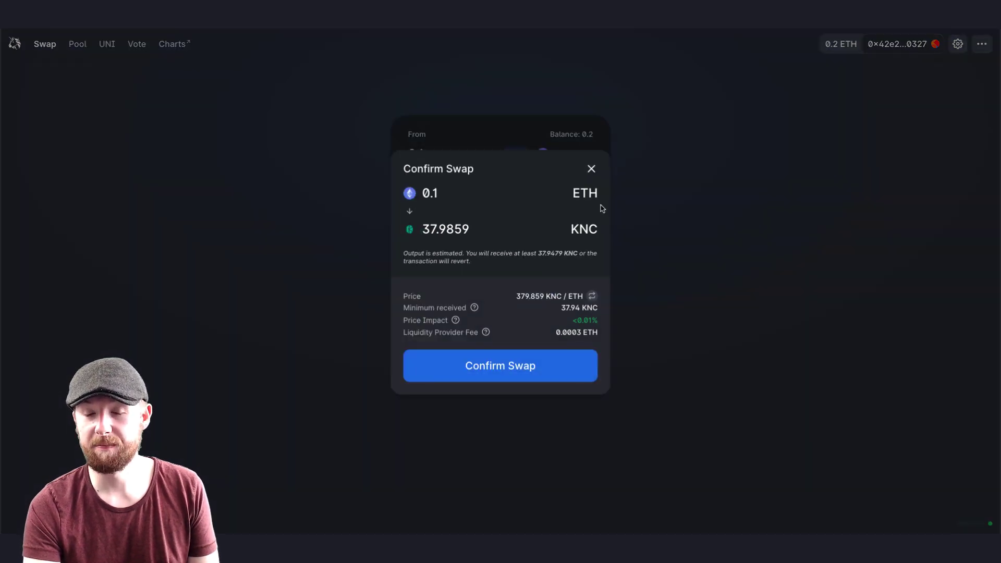
left_click(565, 360)
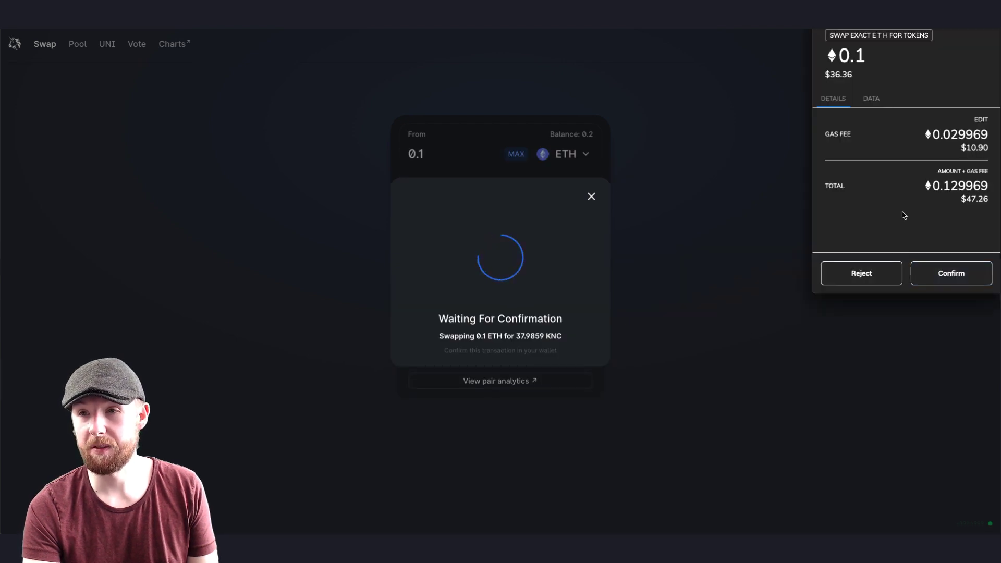
Try the slow gas option and a custom gas price of 145 GWEI, and leave the fee editor without saving
left_click(981, 120)
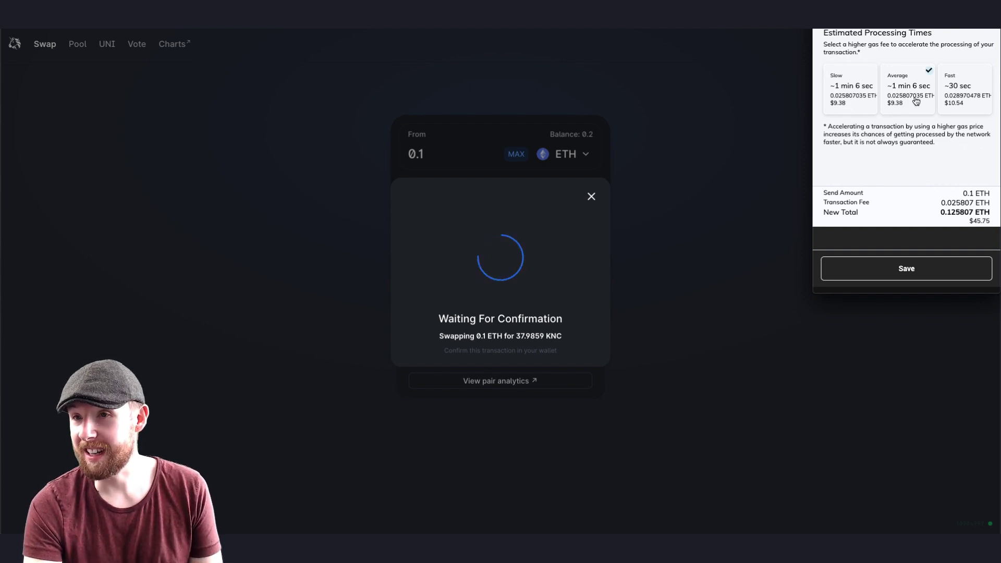
left_click(852, 98)
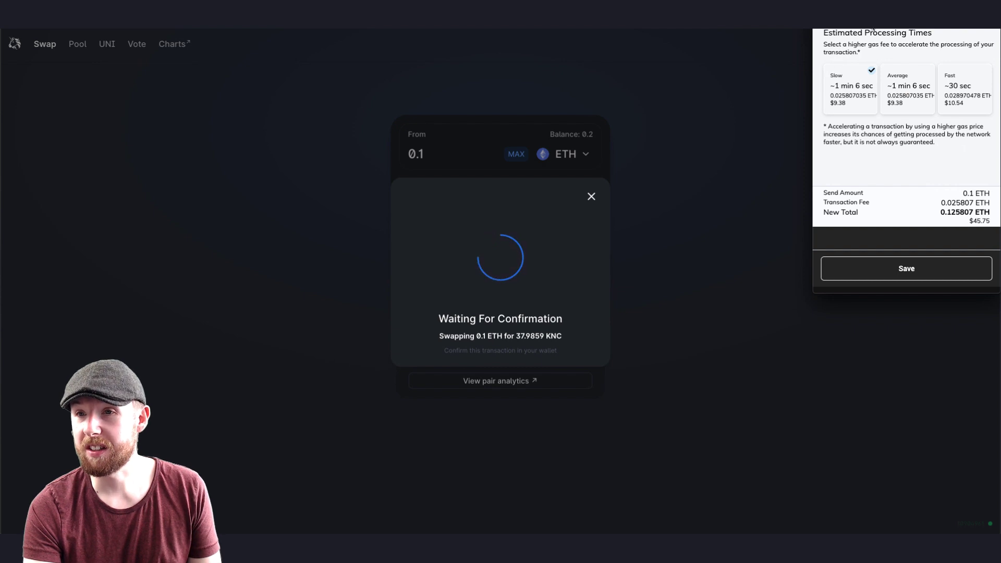
left_click(881, 10)
left_click(900, 63)
left_click(900, 62)
left_click(899, 63)
left_click(900, 62)
left_click(900, 62)
left_click(899, 63)
left_click(900, 63)
left_click(900, 63)
left_click(900, 62)
left_click(900, 63)
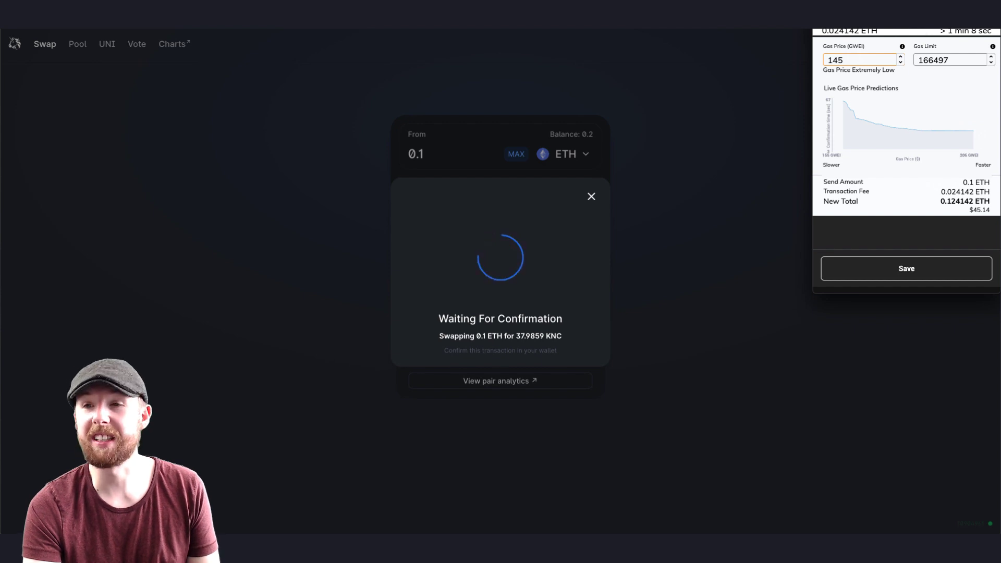
left_click(988, 4)
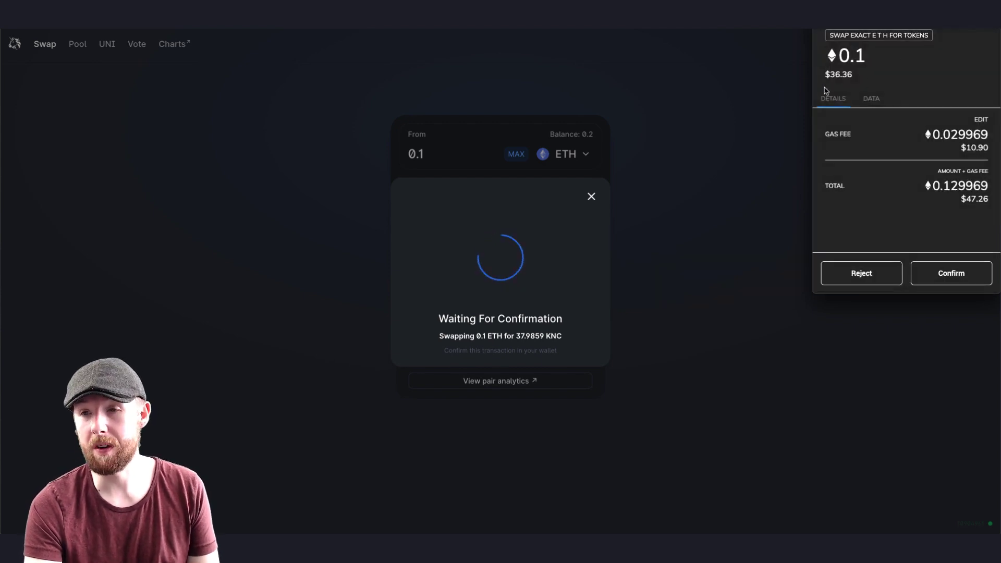
Reject the swap transaction in the wallet and check the current ETH gas price on CoinGecko
left_click(865, 272)
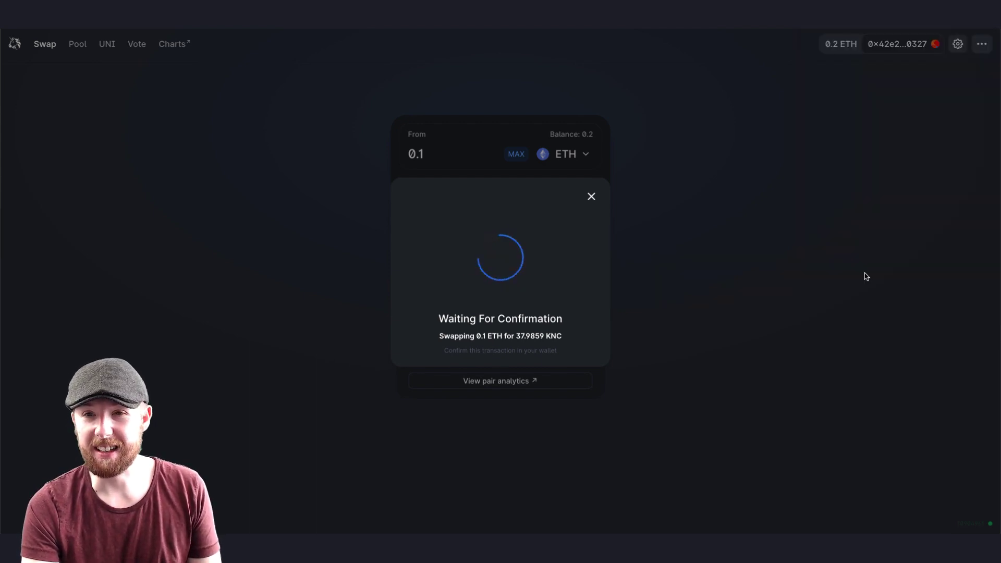
left_click(591, 195)
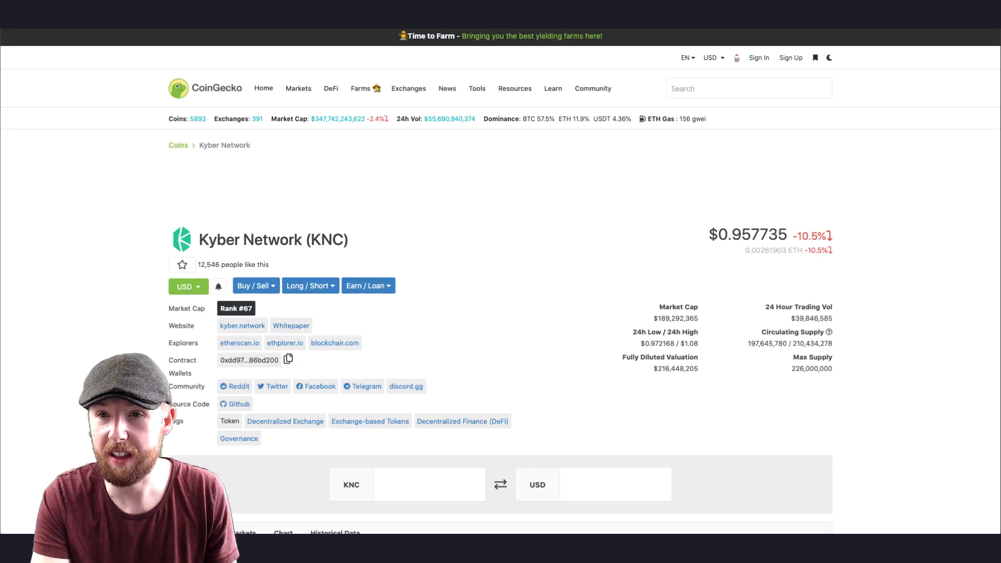
mouse_move(685, 117)
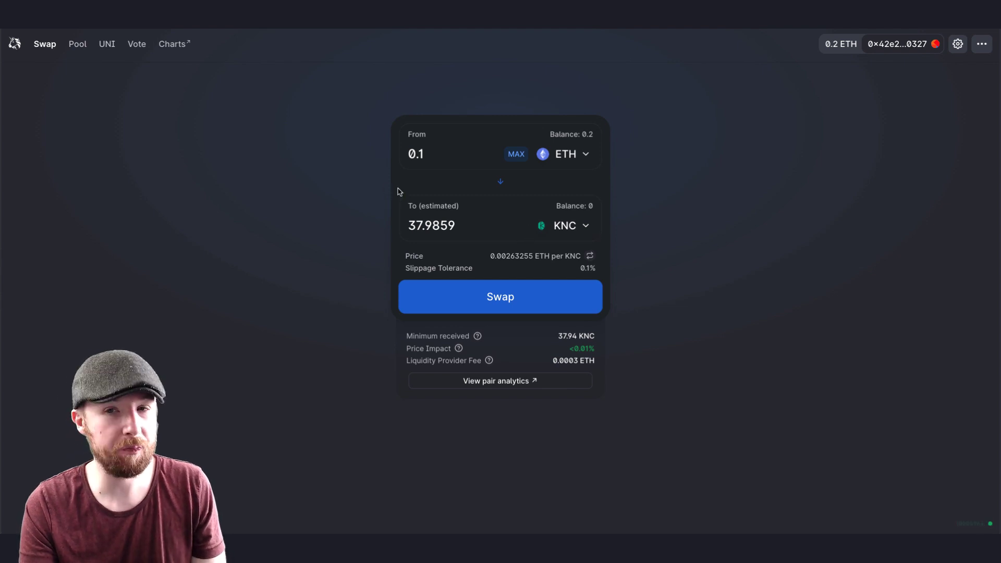
Look at Uniswap's form for adding liquidity with ETH and DAI as the pair, and return to the swap page
left_click(78, 44)
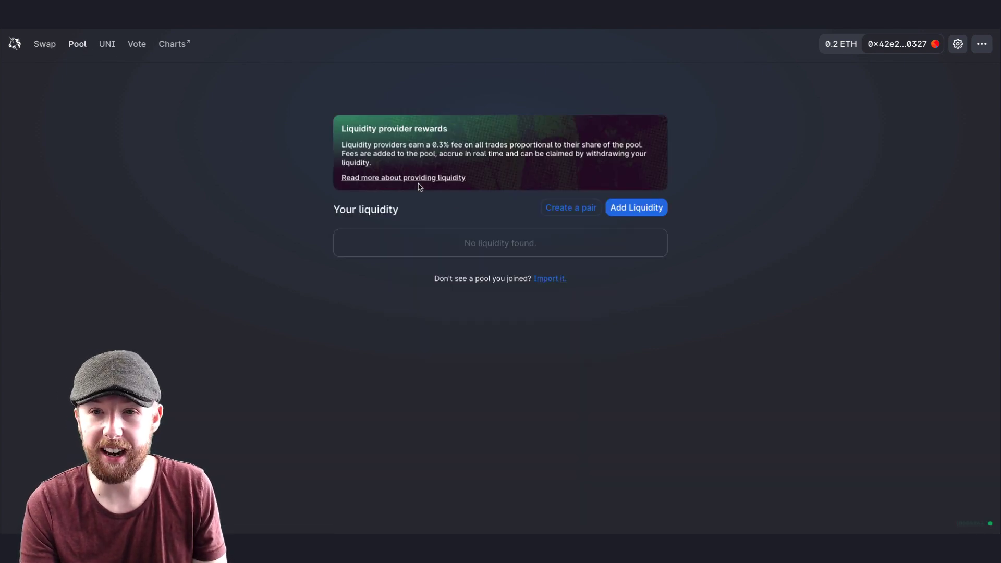
left_click(634, 208)
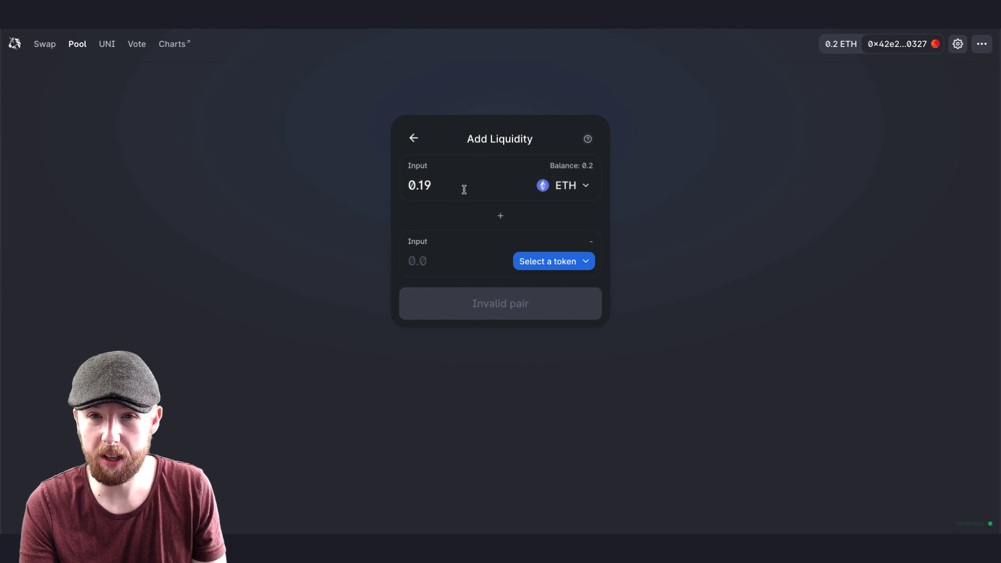
left_click(550, 261)
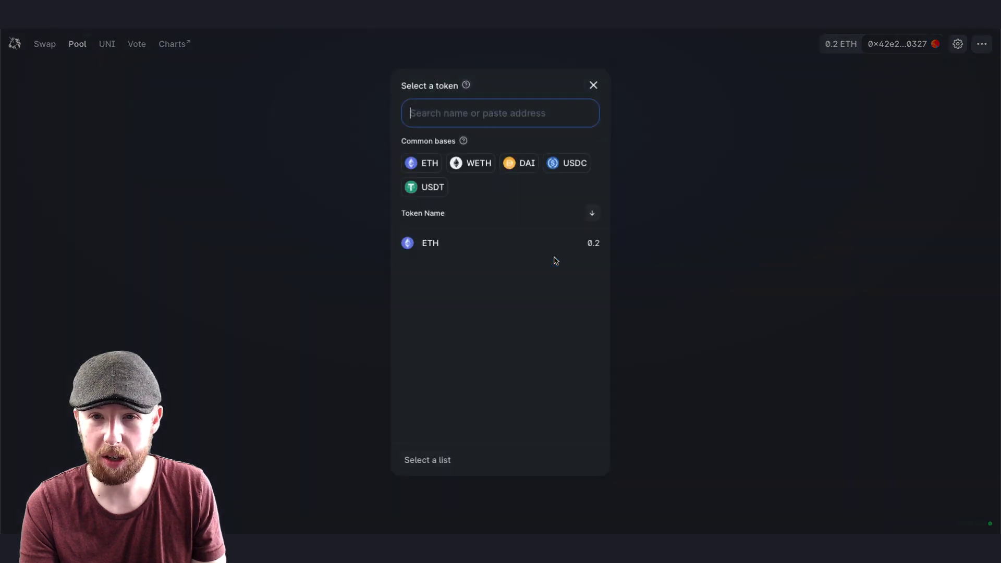
left_click(526, 163)
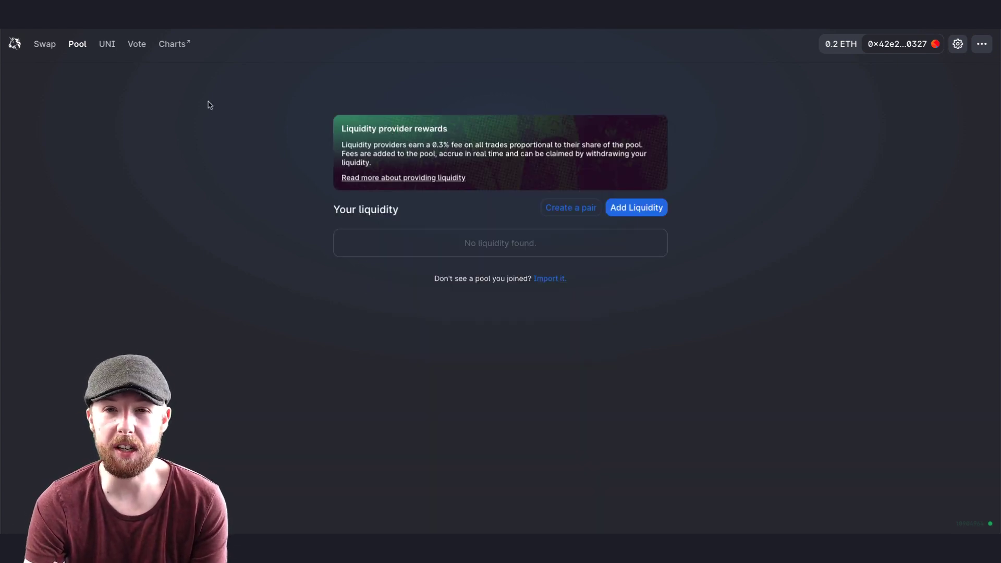
left_click(52, 49)
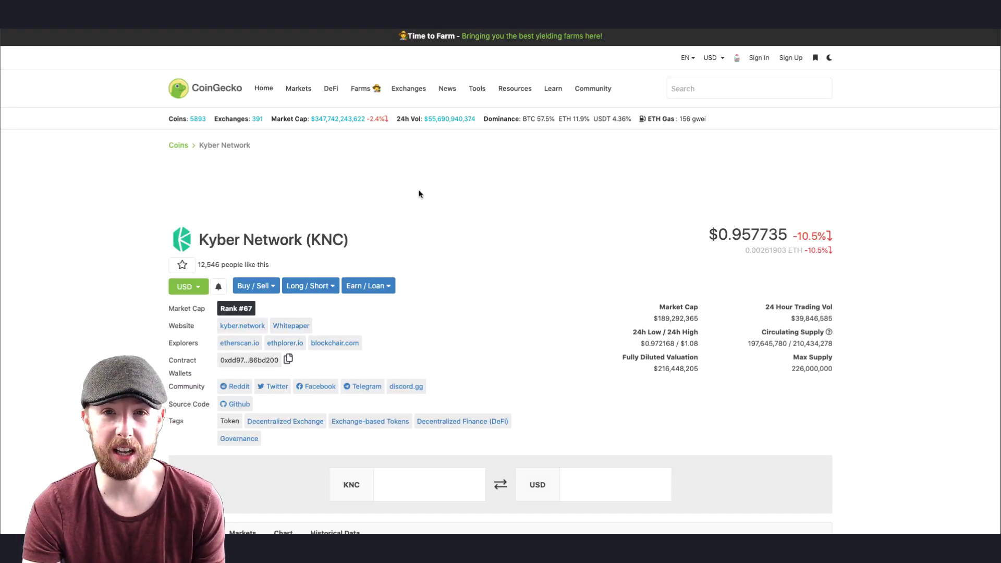
Switch to CoinGecko and browse its list of the top 100 DeFi coins by market capitalization
mouse_move(302, 96)
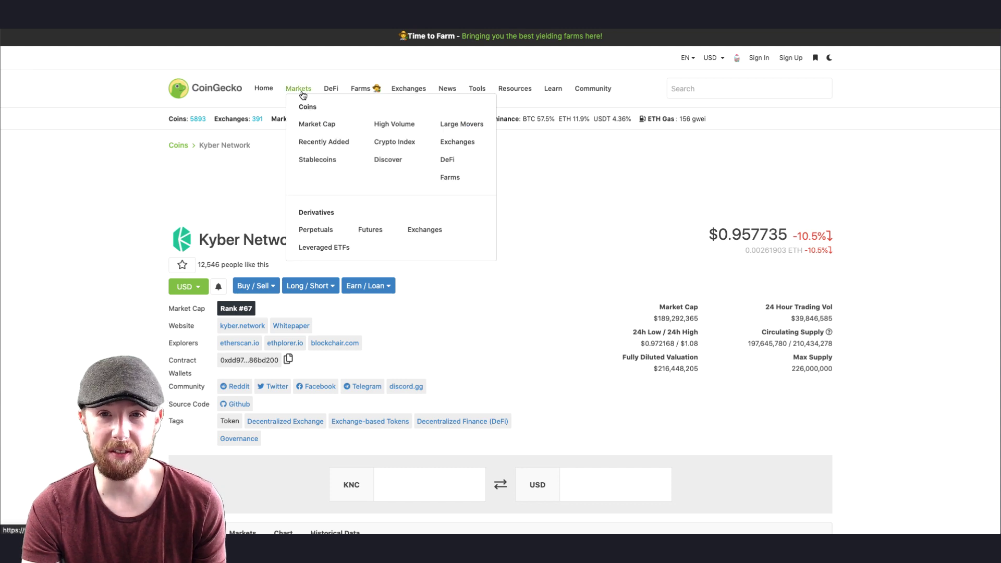
left_click(446, 159)
scroll(99, 259, "down", 3)
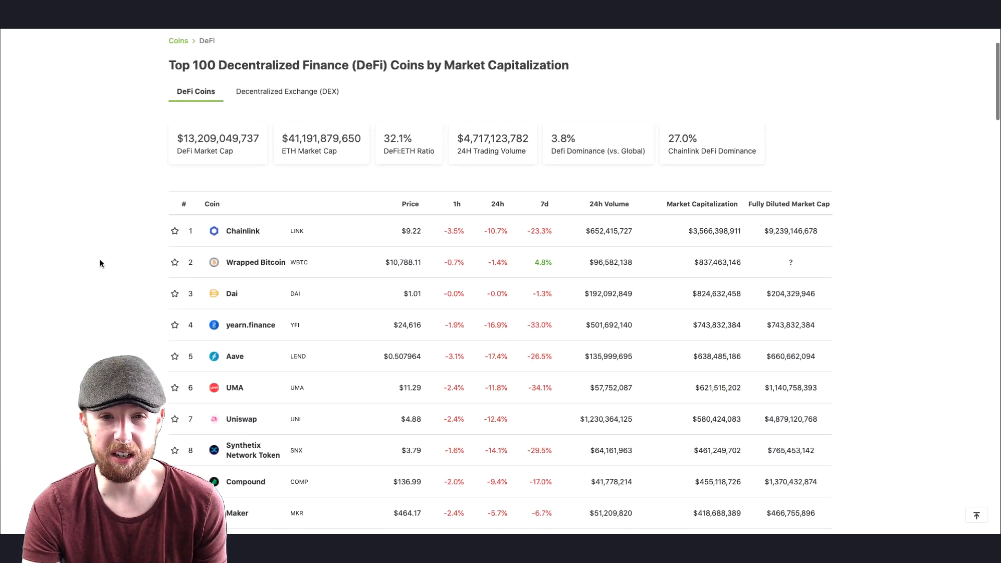
scroll(99, 259, "down", 3)
scroll(100, 260, "down", 20)
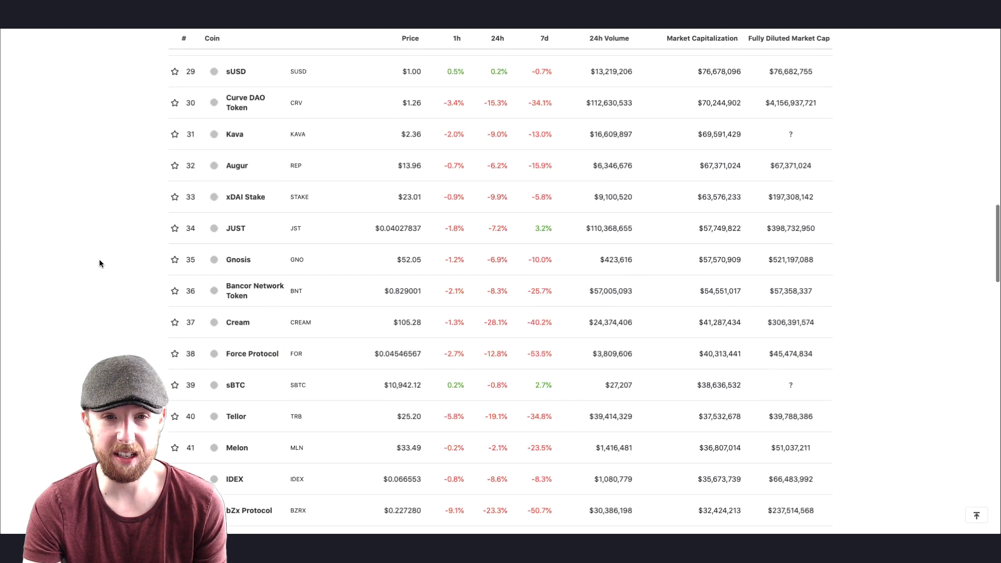
scroll(99, 263, "down", 1)
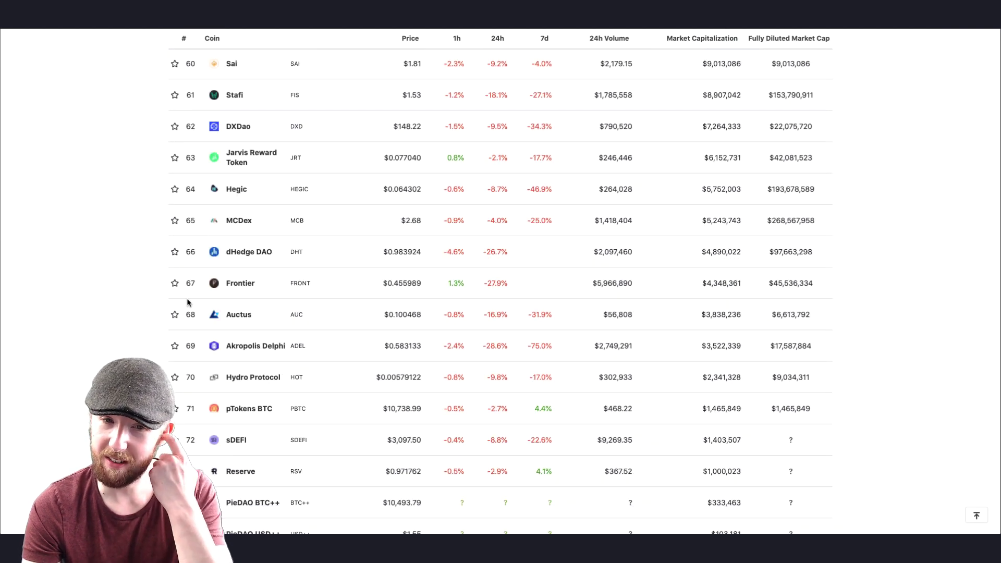
scroll(239, 357, "down", 3)
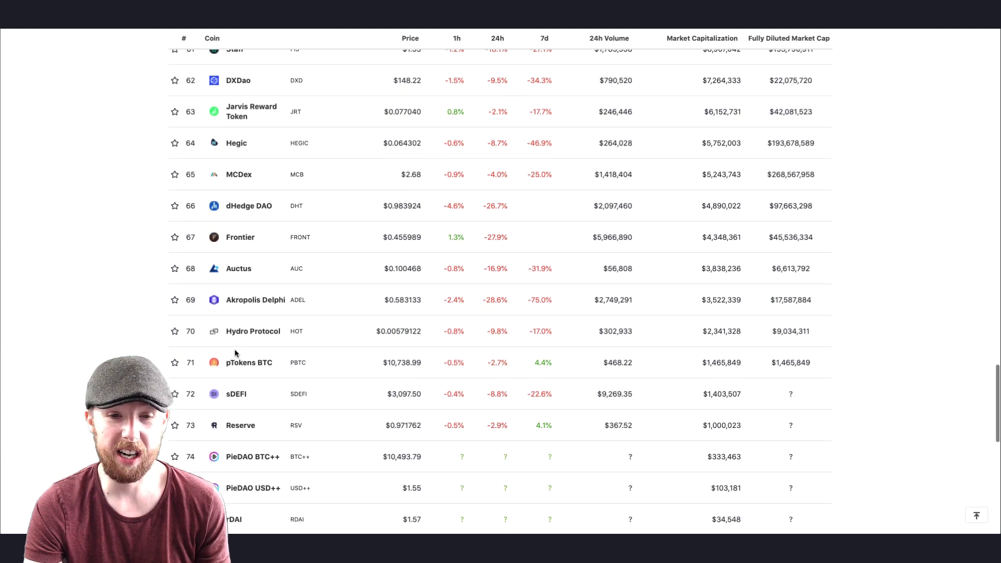
scroll(238, 357, "down", 3)
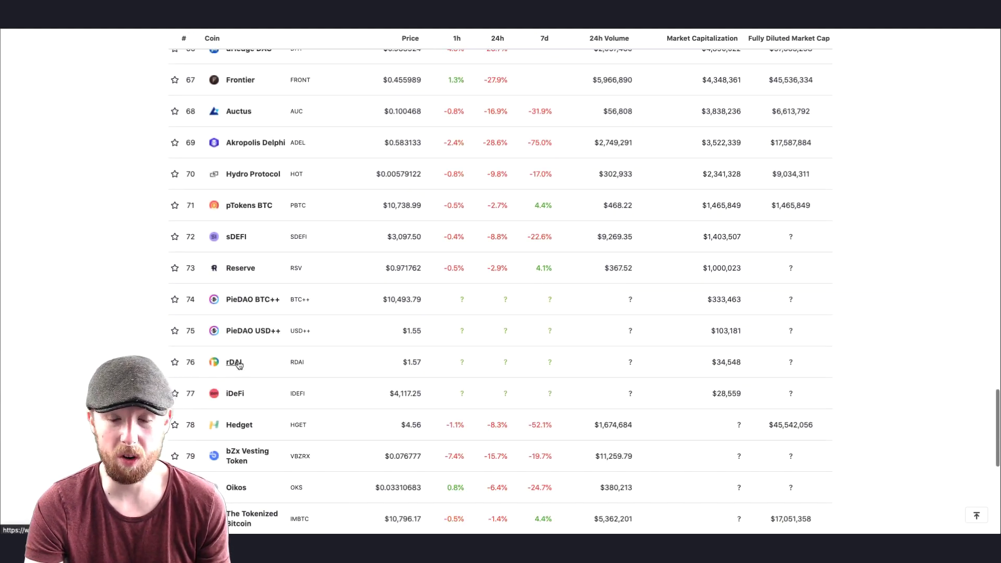
scroll(239, 365, "down", 3)
scroll(239, 360, "up", 20)
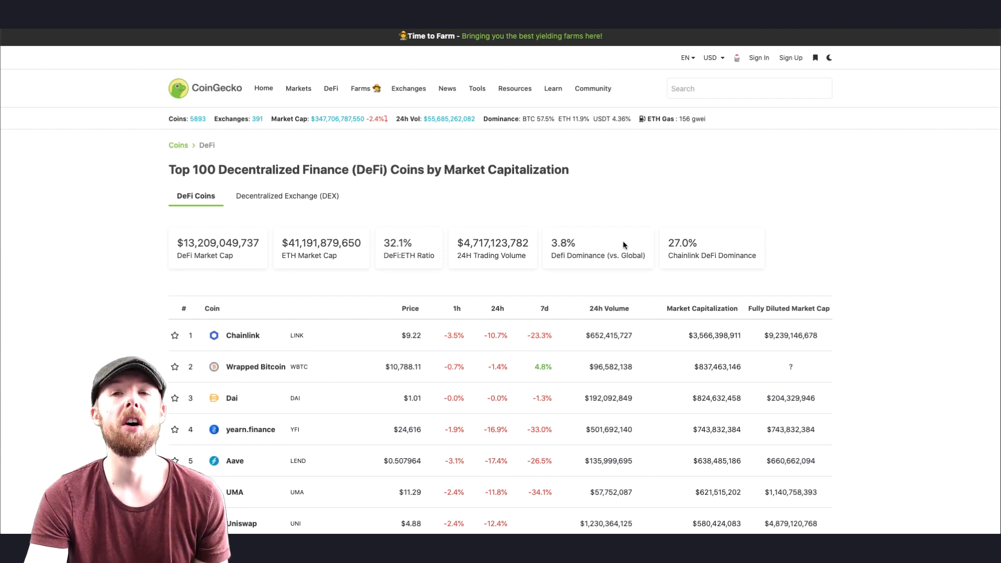
Switch back to Uniswap and set up a swap of 0.2 ETH to KNC, finding the token by its pasted contract address
mouse_move(705, 120)
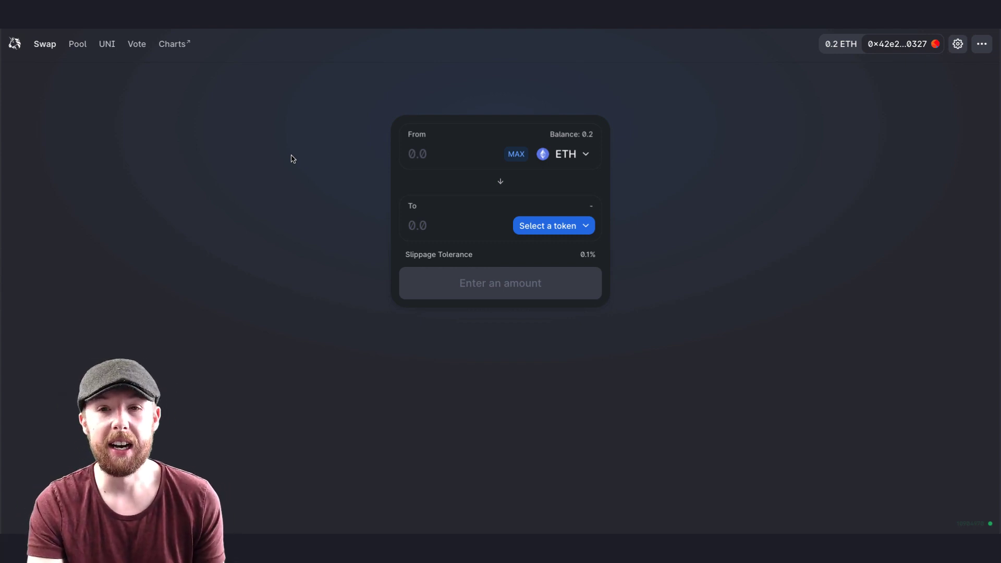
left_click(441, 154)
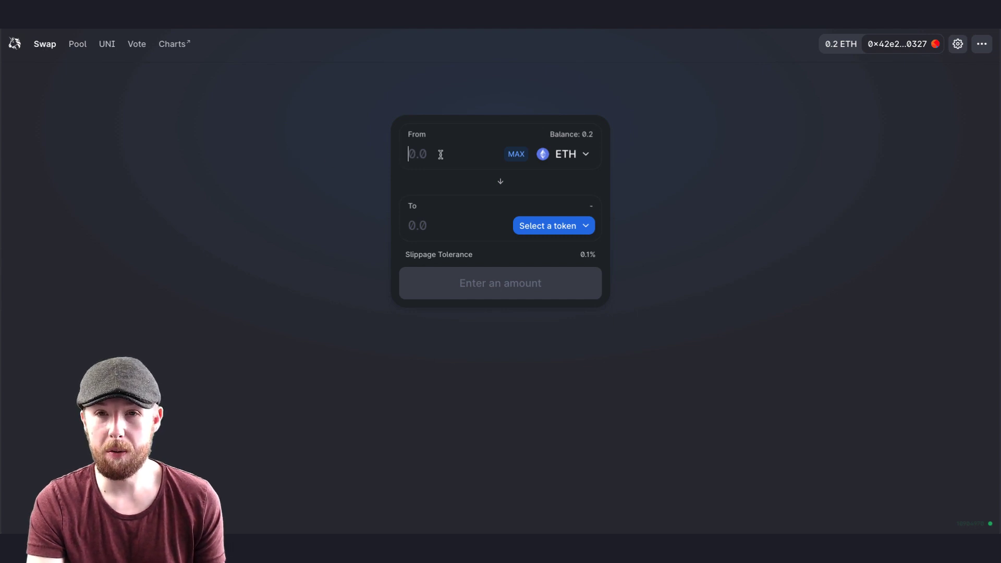
type("0.2")
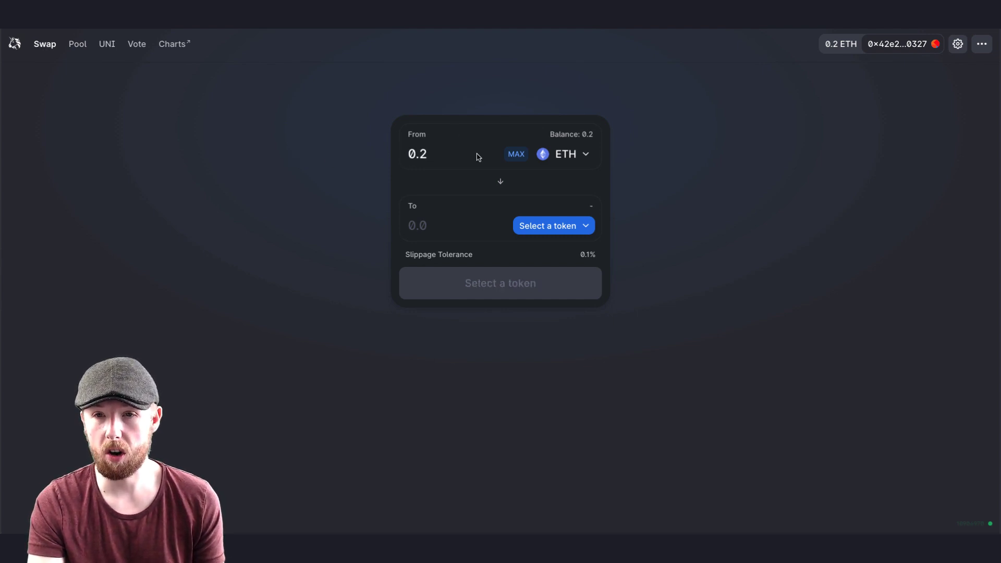
left_click(558, 229)
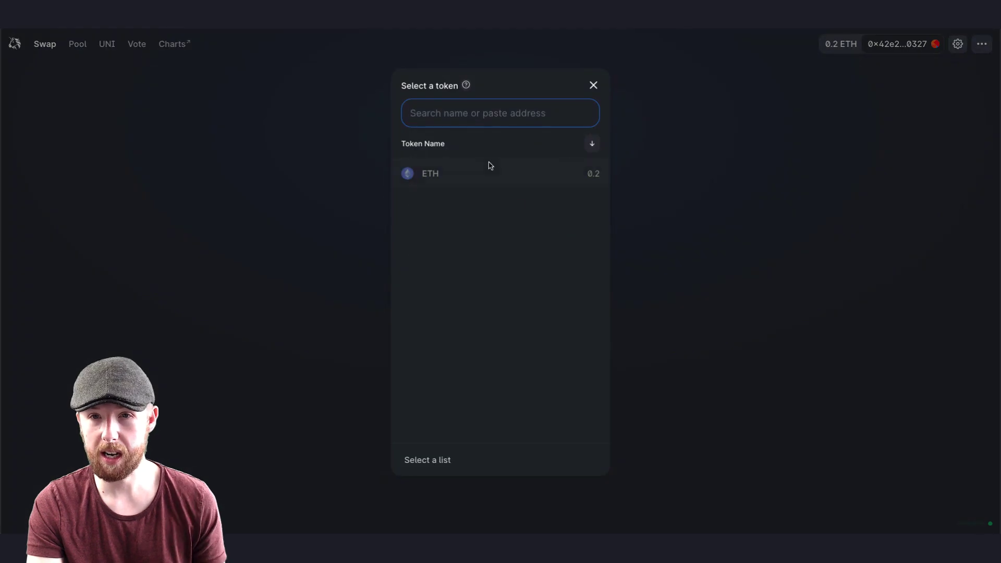
key("ctrl+v")
left_click(456, 177)
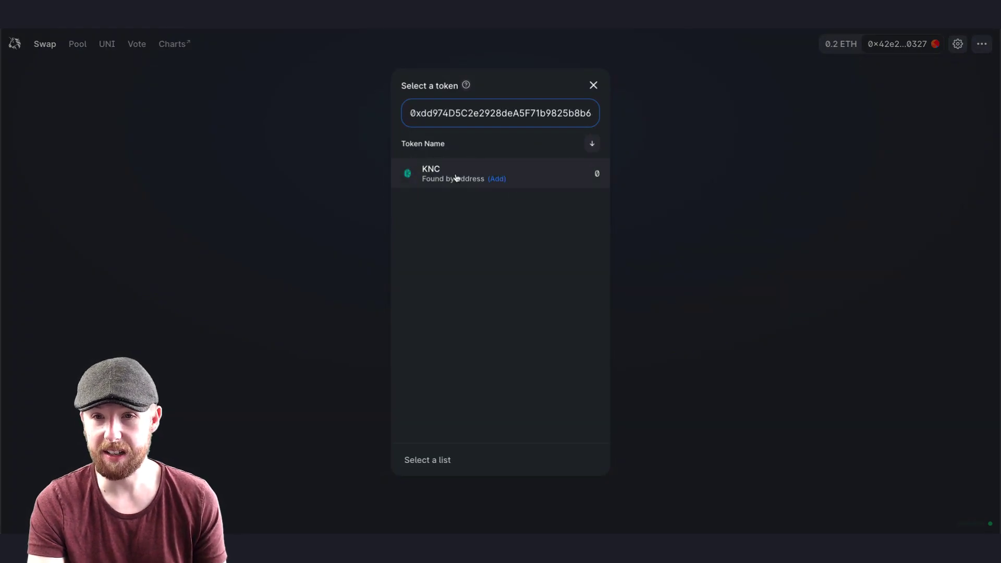
Submit the 0.2 ETH to KNC swap for wallet approval, and reject the transaction in the wallet
left_click(504, 298)
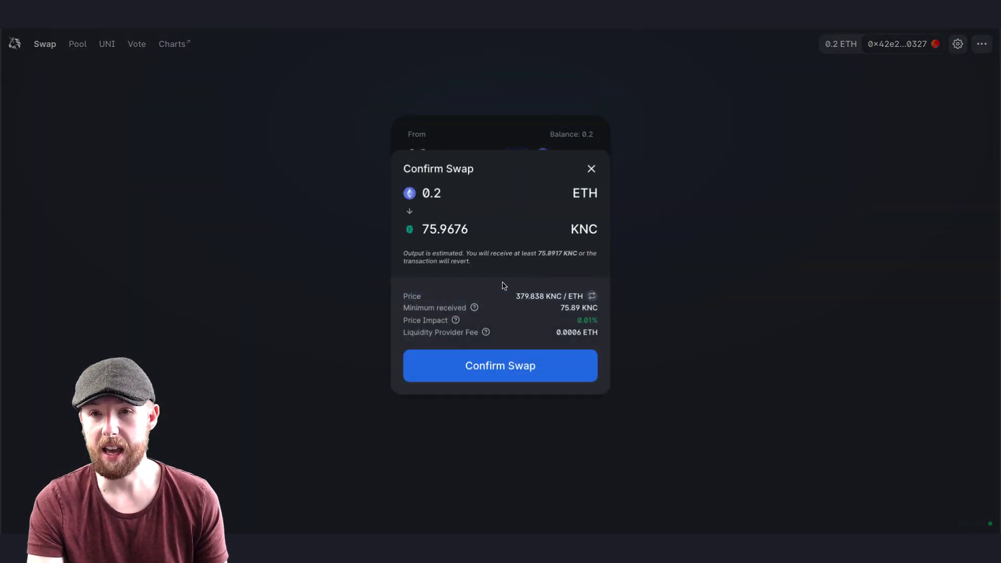
left_click(500, 366)
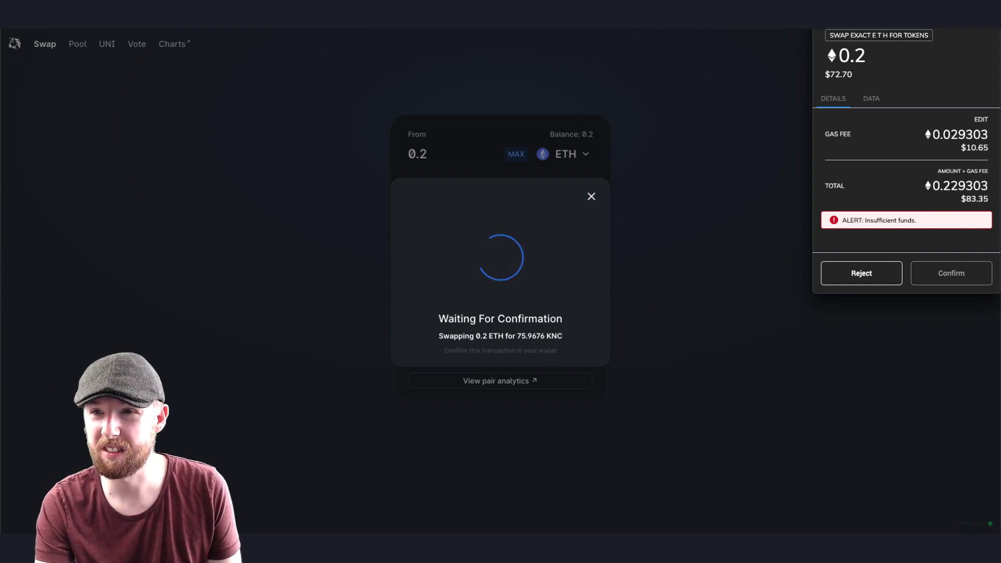
left_click(861, 273)
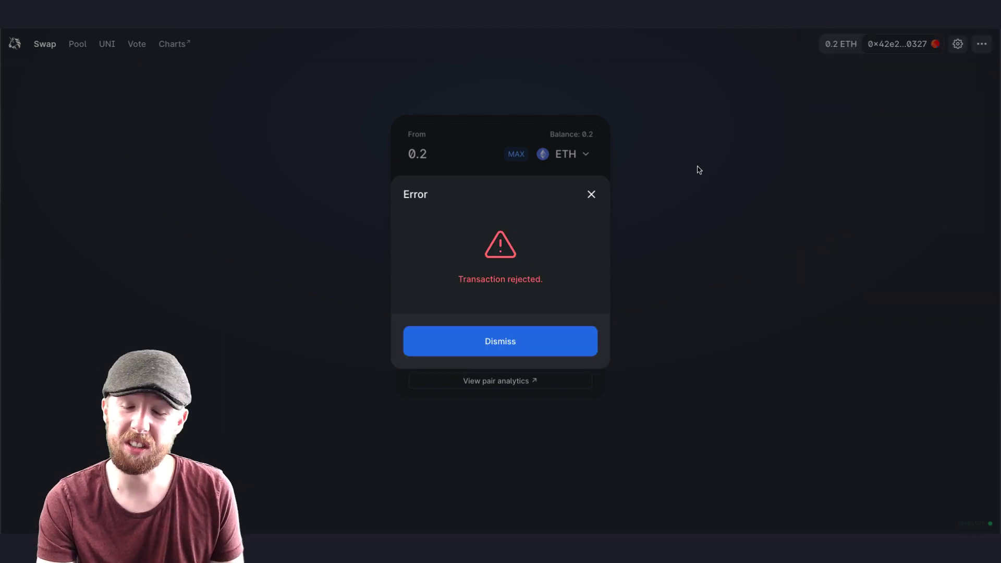
left_click(591, 196)
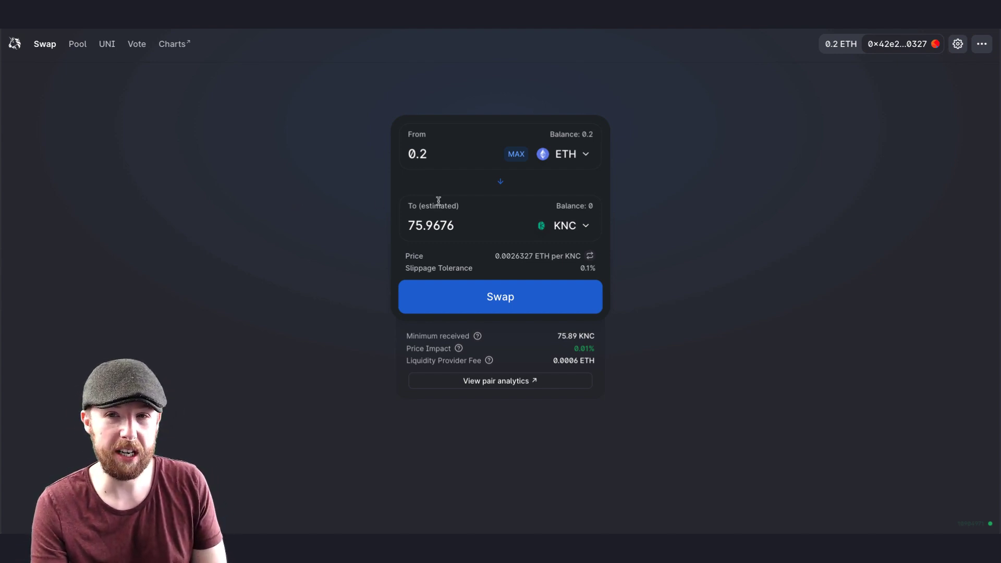
Open the choice of receiving token, look up Dai on CoinGecko and copy its contract address
left_click(575, 227)
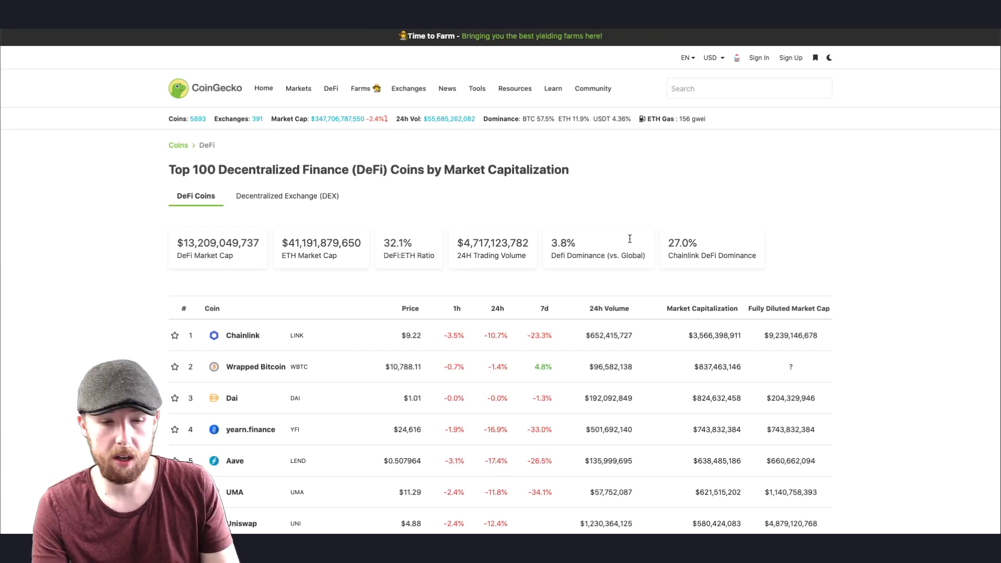
left_click(691, 90)
type("dai")
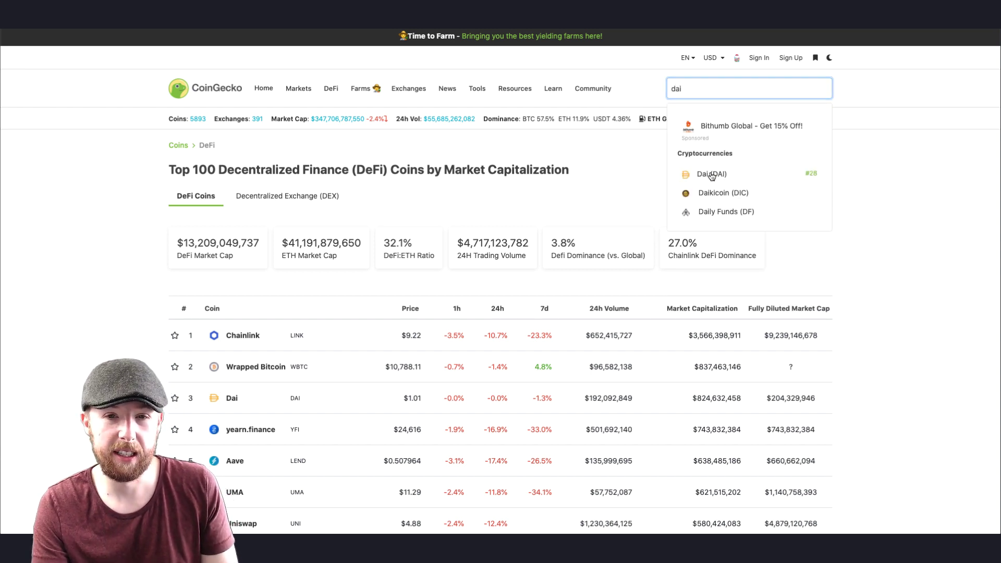
left_click(711, 176)
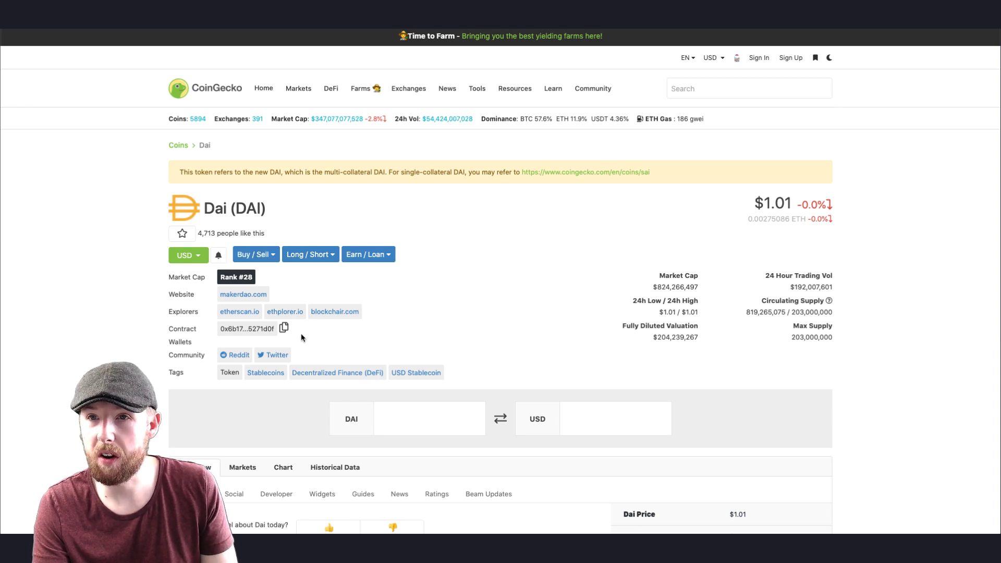
left_click(283, 327)
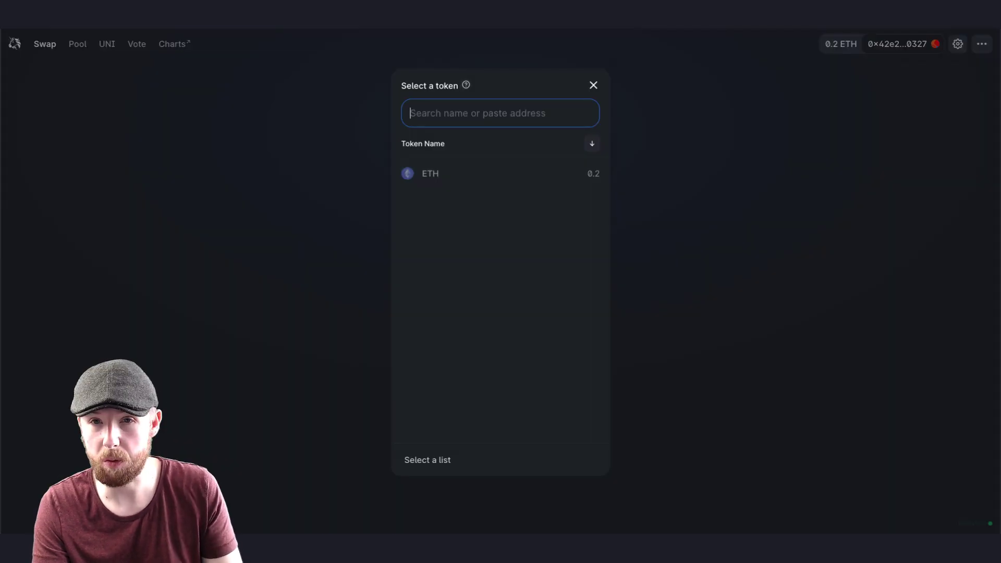
Back in Uniswap, choose DAI as the receiving token by its pasted contract address and set the swap amount to 0.1 ETH
key("super+v")
left_click(462, 180)
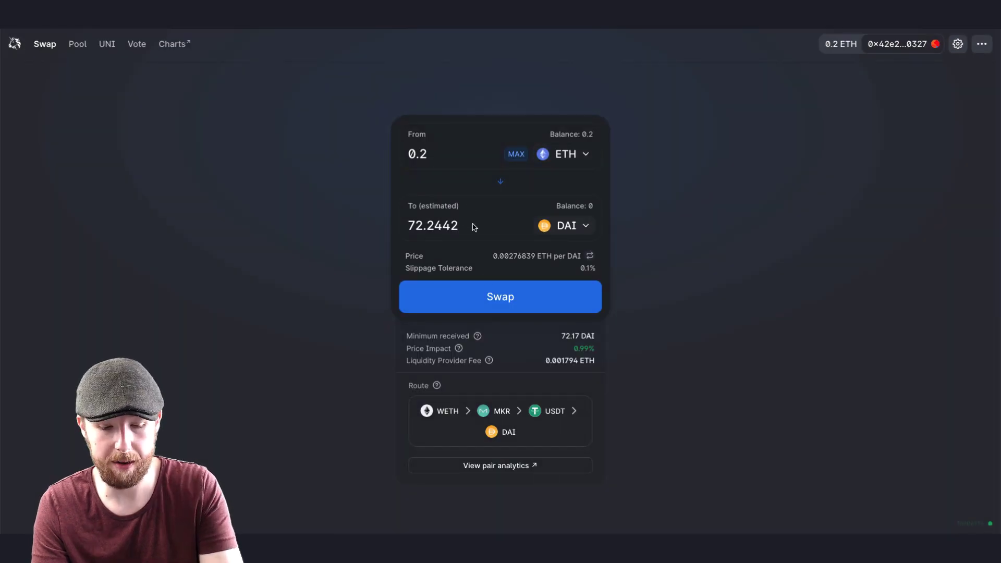
key("BackSpace")
type("1")
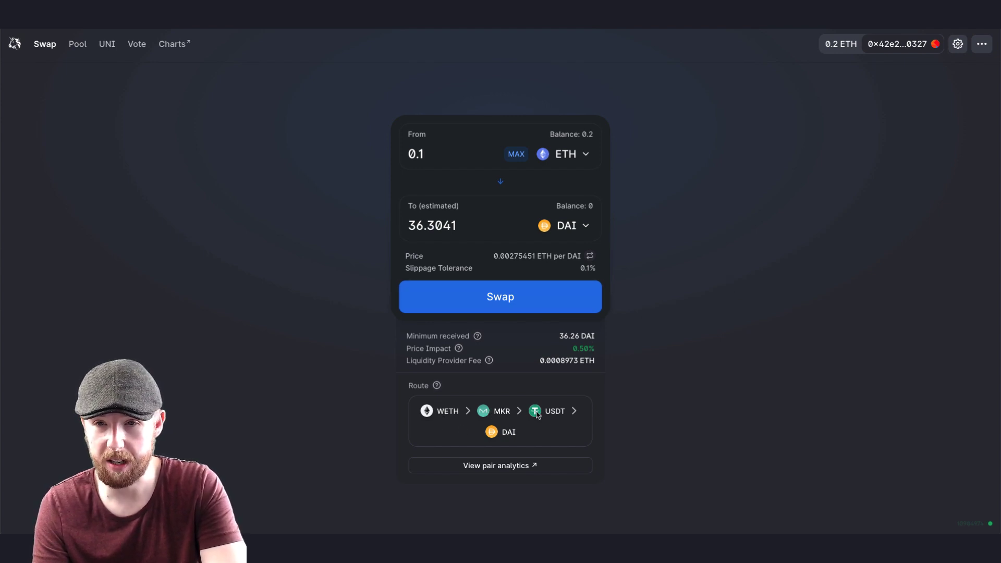
Submit the 0.1 ETH to DAI swap to view the wallet's gas fee, and leave the transaction unconfirmed
left_click(499, 302)
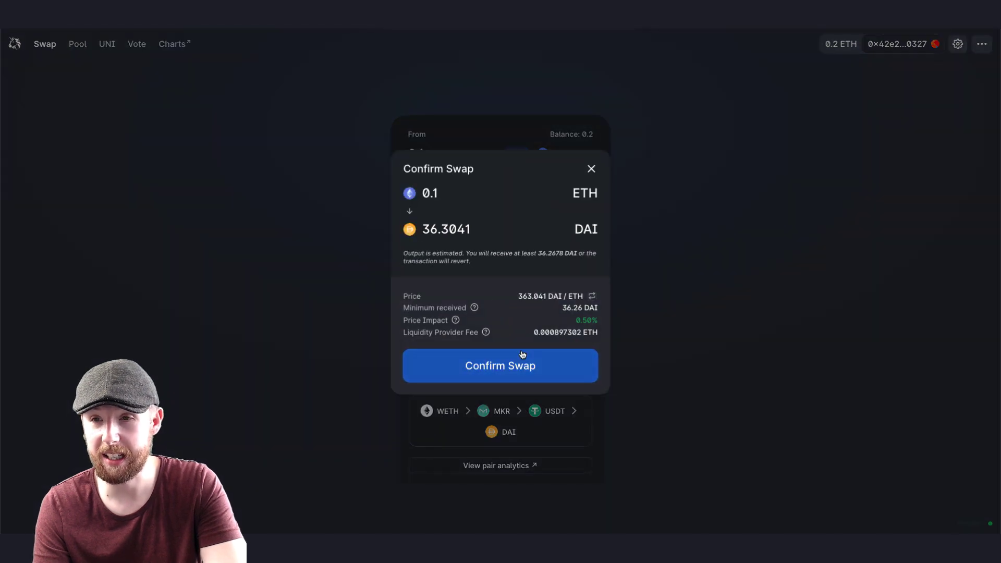
left_click(522, 359)
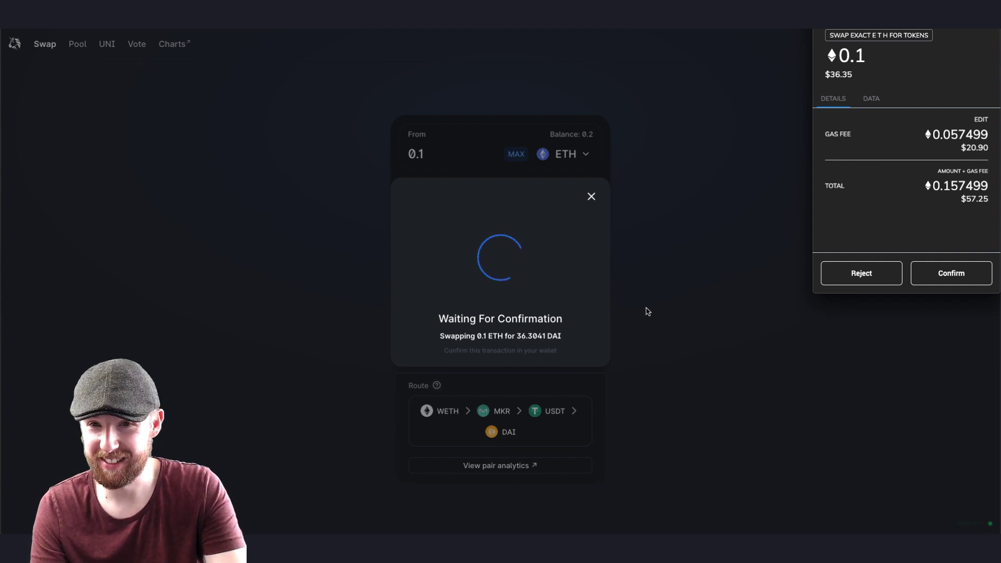
left_click(591, 197)
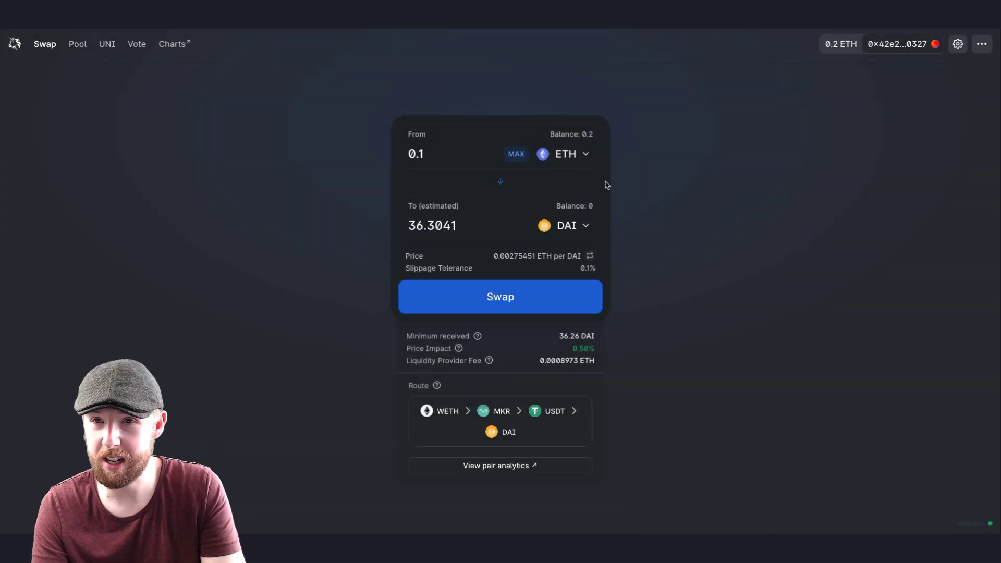